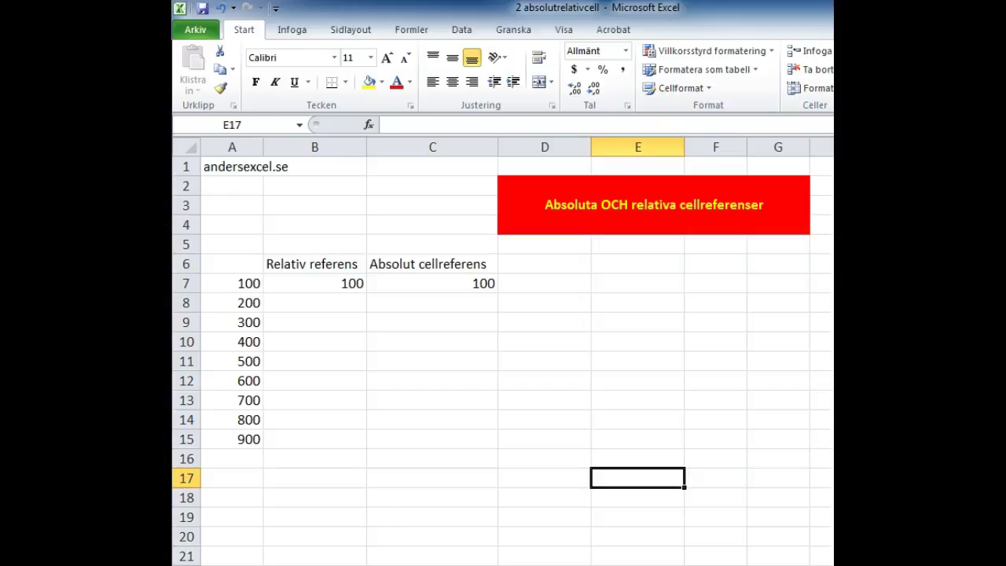
Fill B7's relative formula =A7 down to B15, then compare B8–B10 with C7's =$A$7
left_click(332, 285)
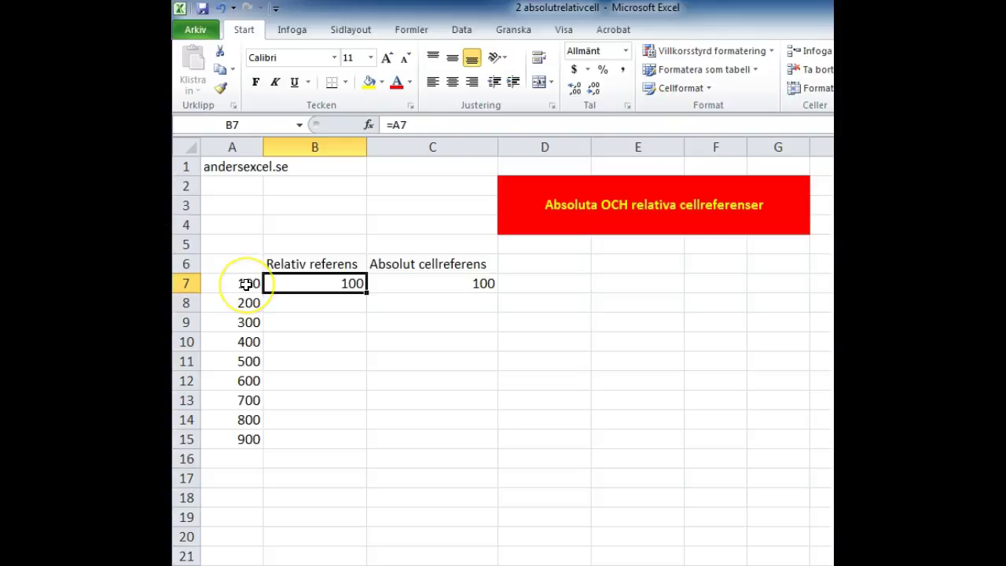
left_click_drag(366, 291, 353, 453)
left_click(323, 306)
left_click(249, 303)
left_click(337, 303)
left_click(342, 323)
left_click(342, 346)
left_click(429, 284)
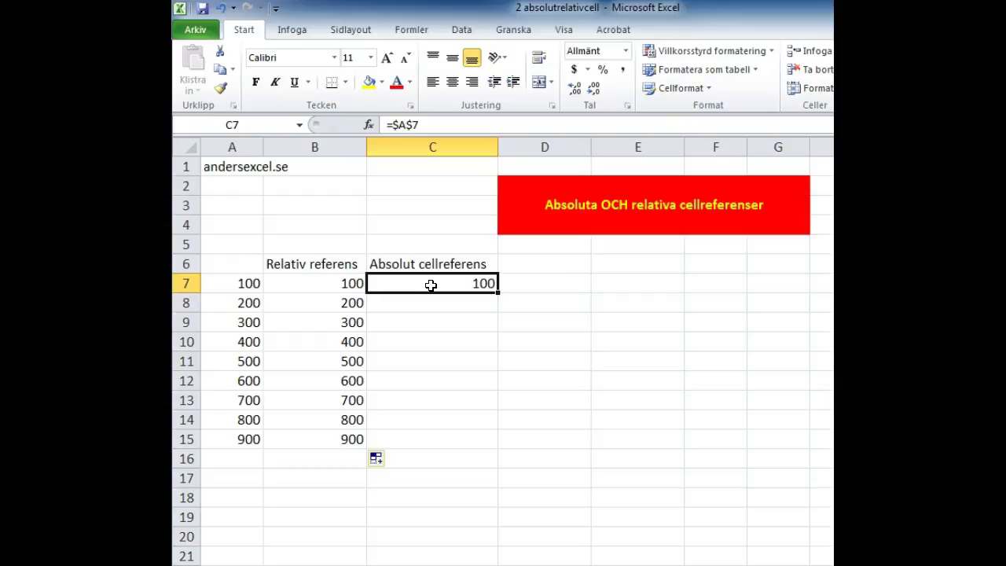
Fill C7's =$A$7 down to C15 and confirm C8, C10 and C12 still reference $A$7
left_click(256, 284)
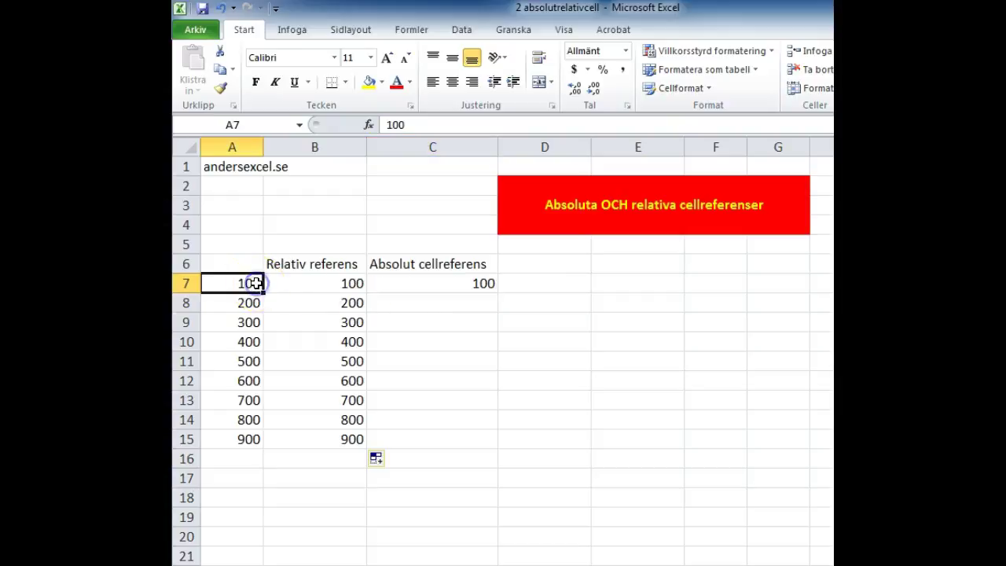
left_click(437, 284)
left_click_drag(498, 292, 505, 459)
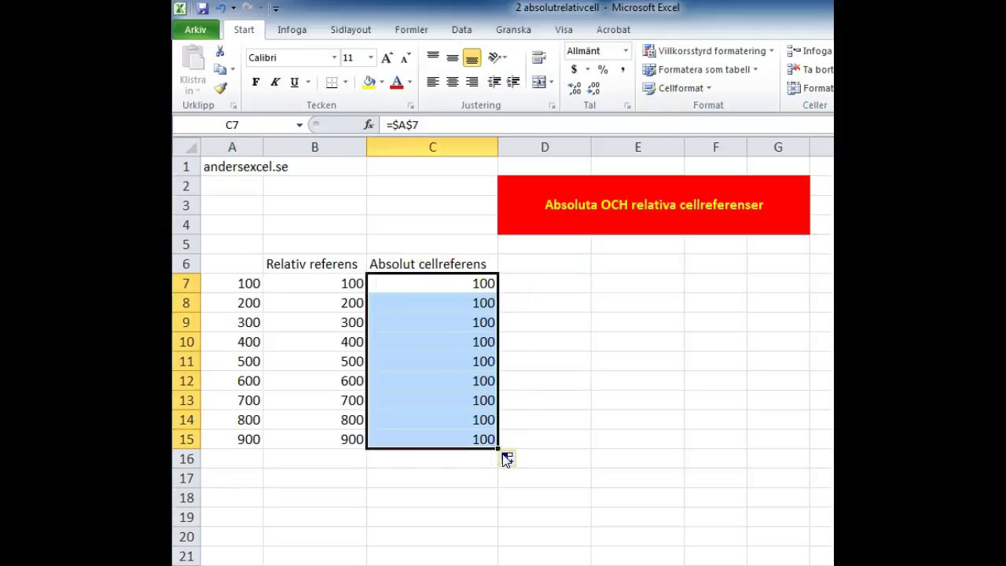
left_click(485, 303)
left_click(477, 342)
left_click(474, 380)
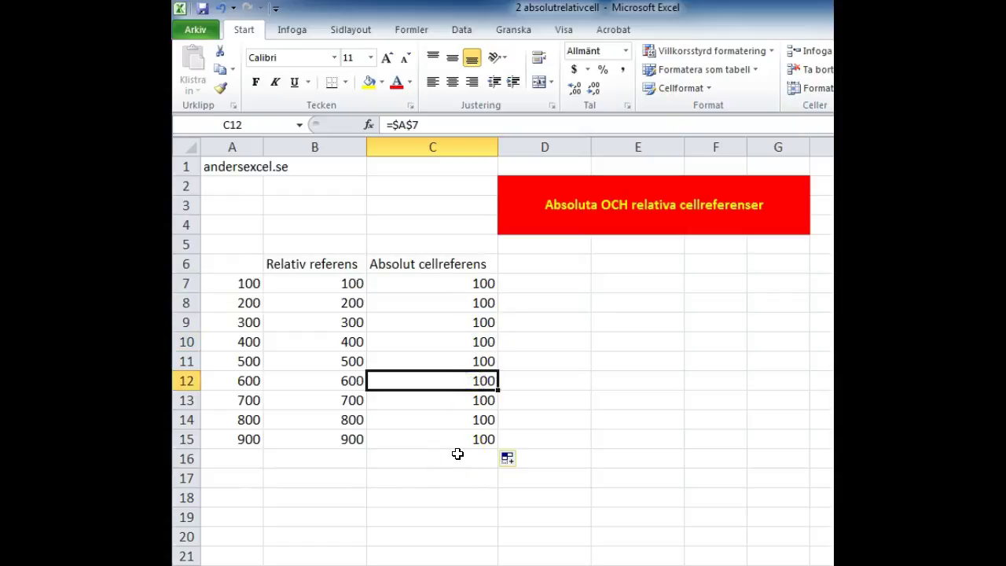
left_click(450, 454)
On the absolute-references sheet, enter =$B$6 in C12, fill it down, then undo the fill
key("ctrl+Page_Down")
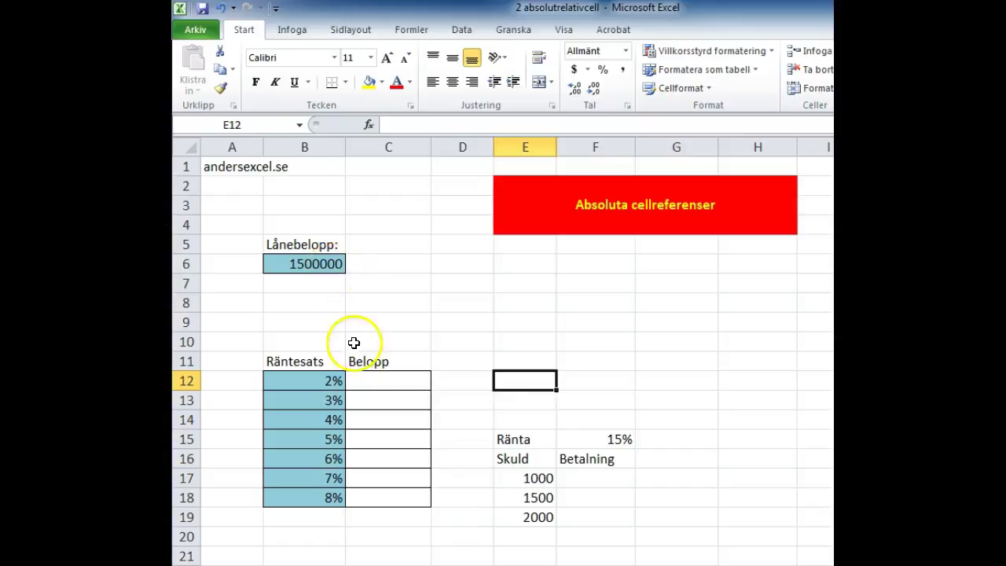
left_click(406, 382)
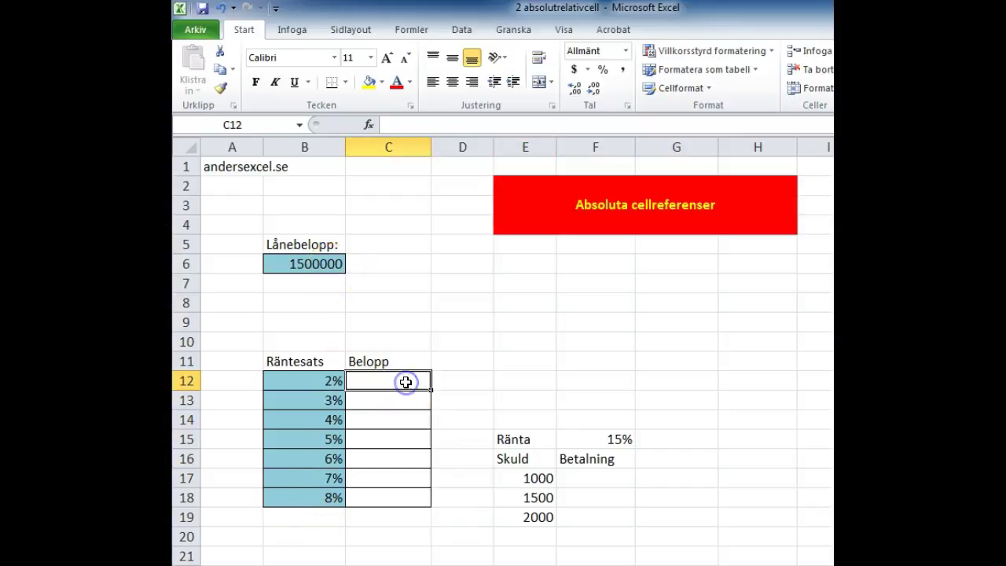
type("=")
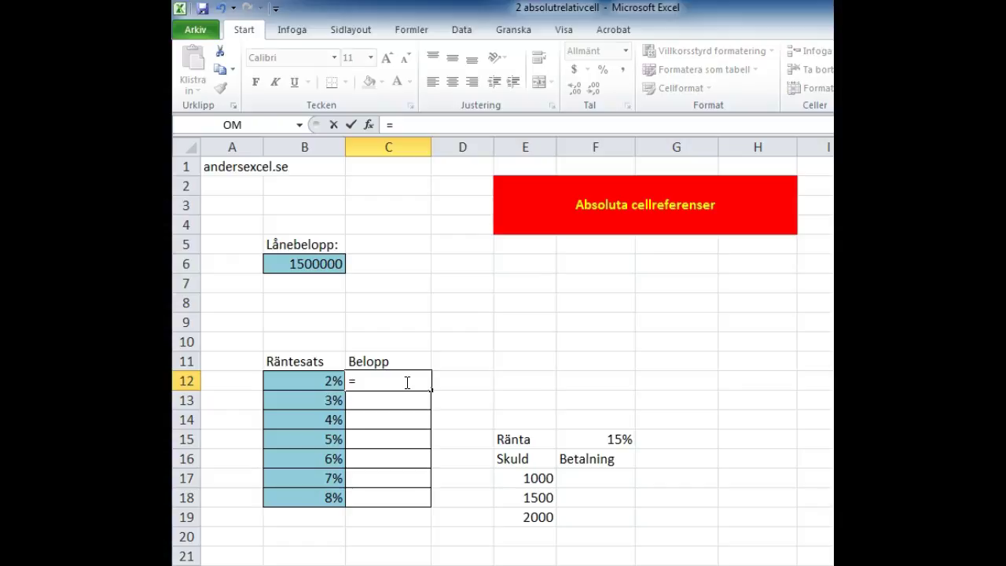
left_click(332, 264)
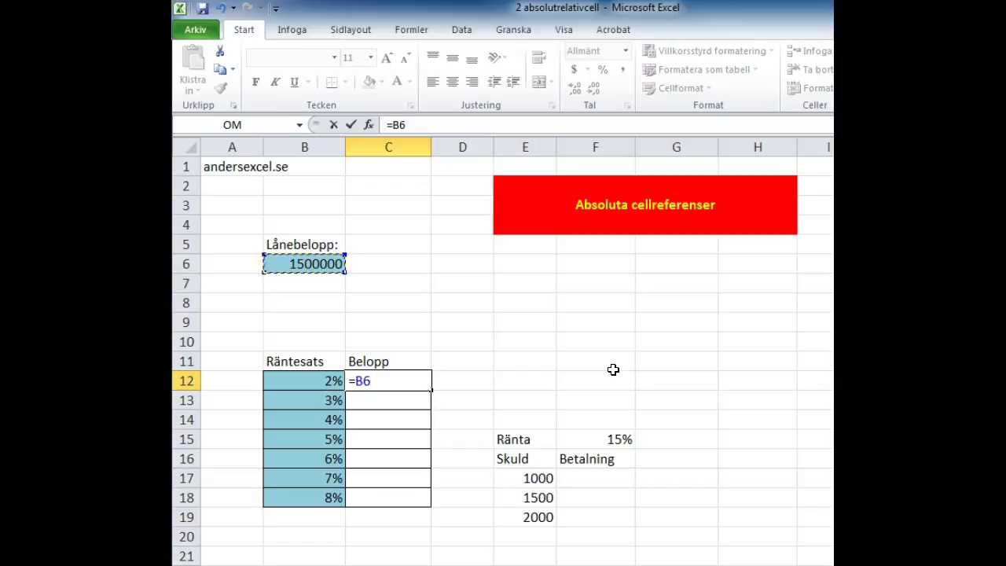
key("F4")
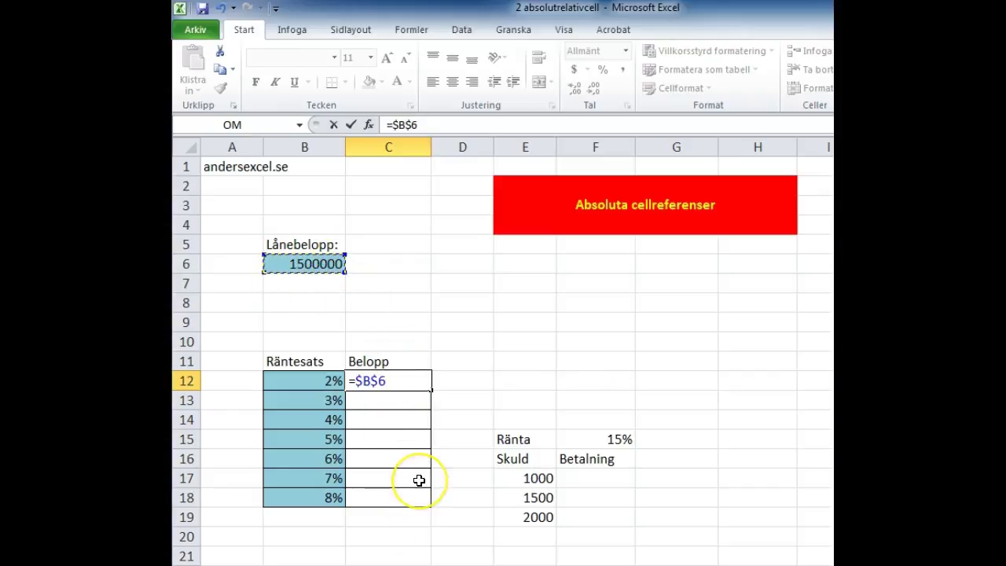
key("ctrl+Return")
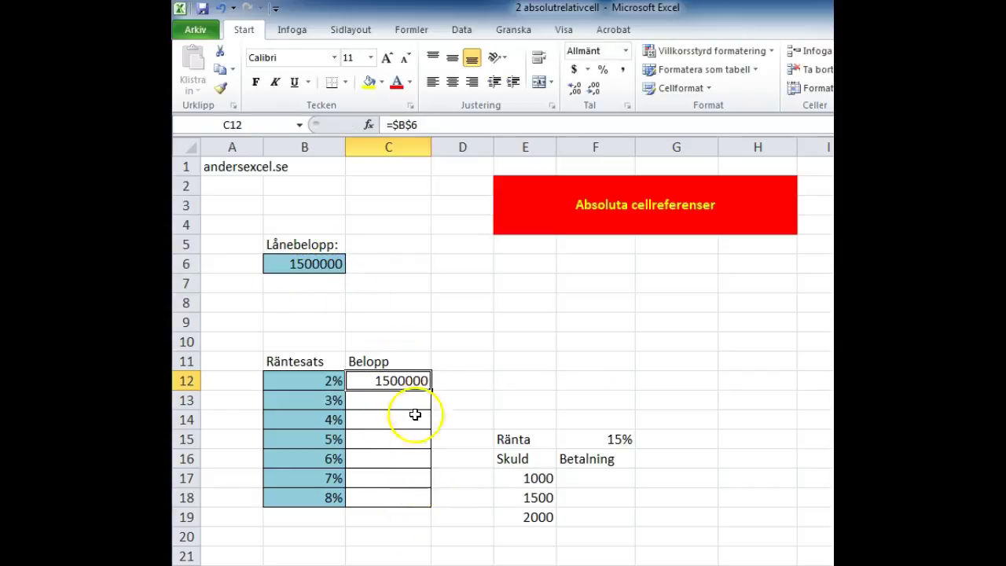
left_click_drag(431, 390, 433, 509)
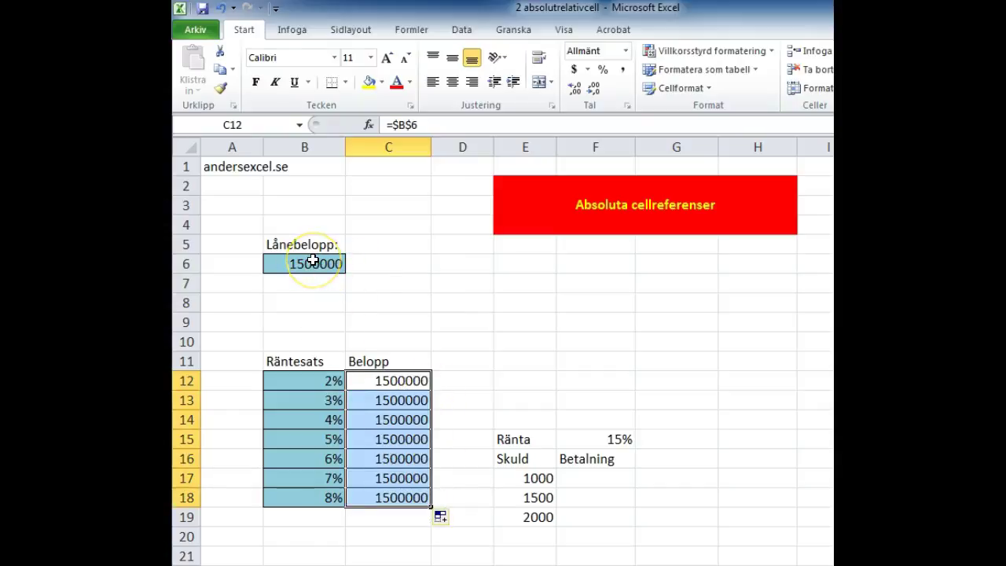
left_click(399, 385)
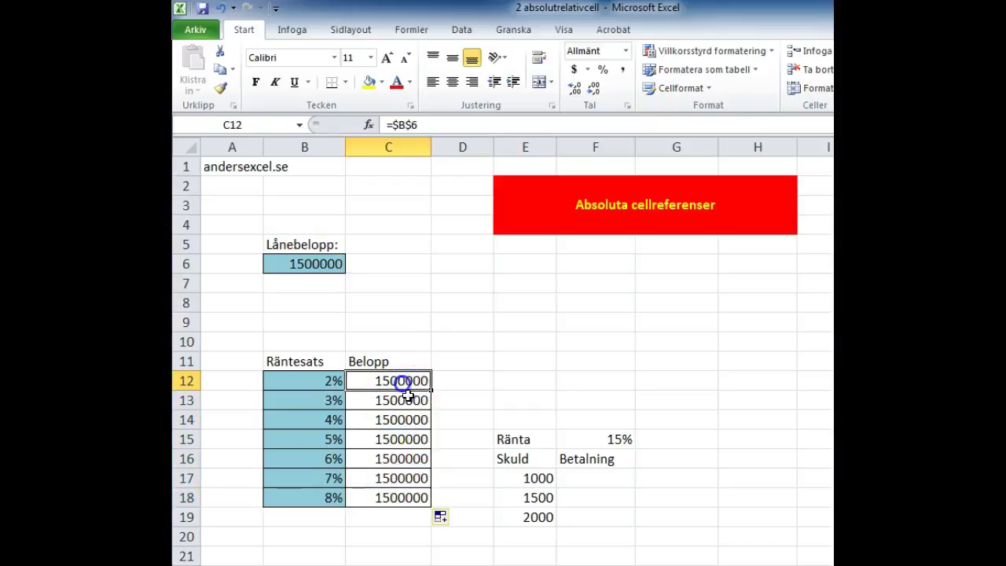
key("ctrl+z")
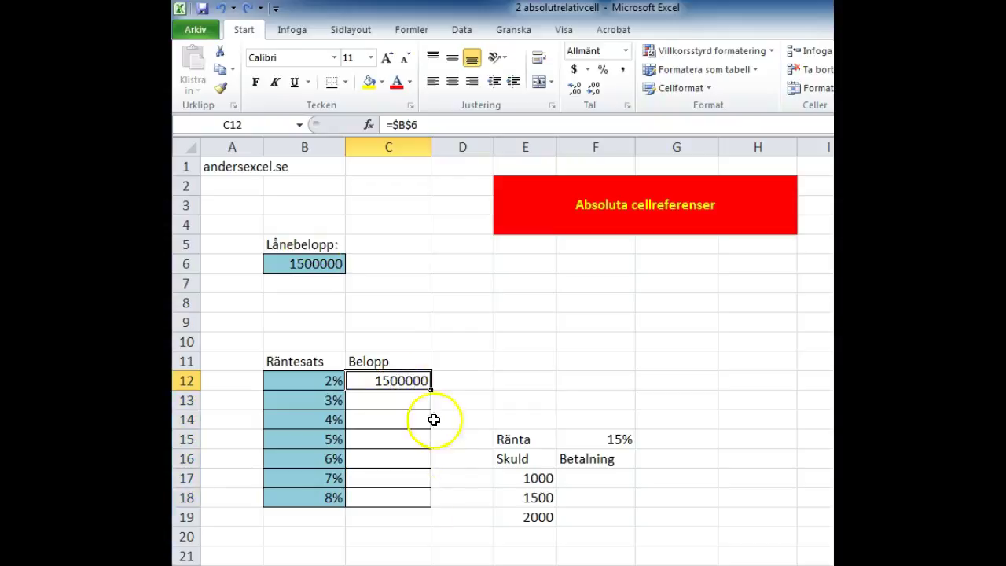
Extend C12 to =$B$6*B12 and fill it down to C18, giving 30000 to 120000
left_click(423, 125)
type("*")
left_click(308, 381)
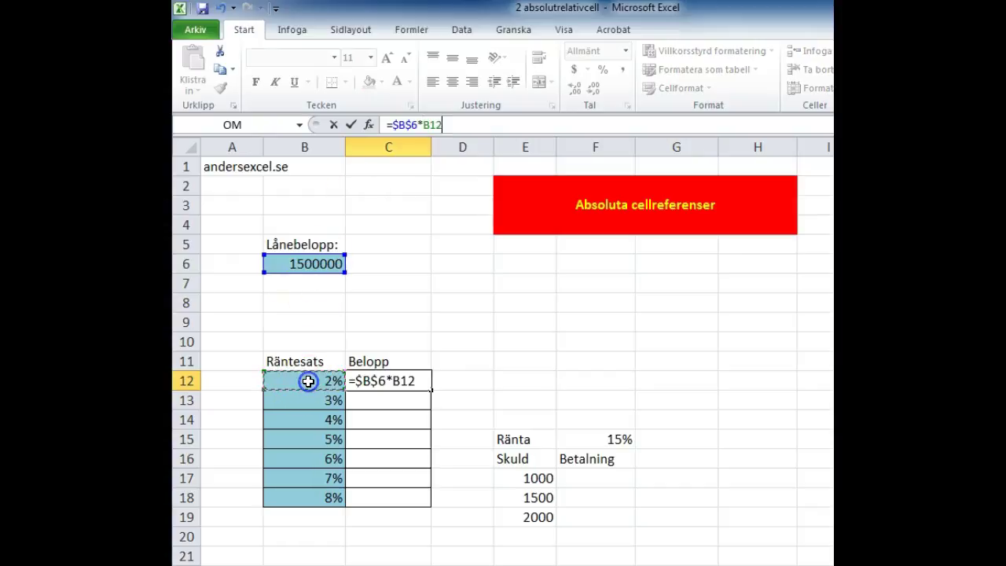
key("Return")
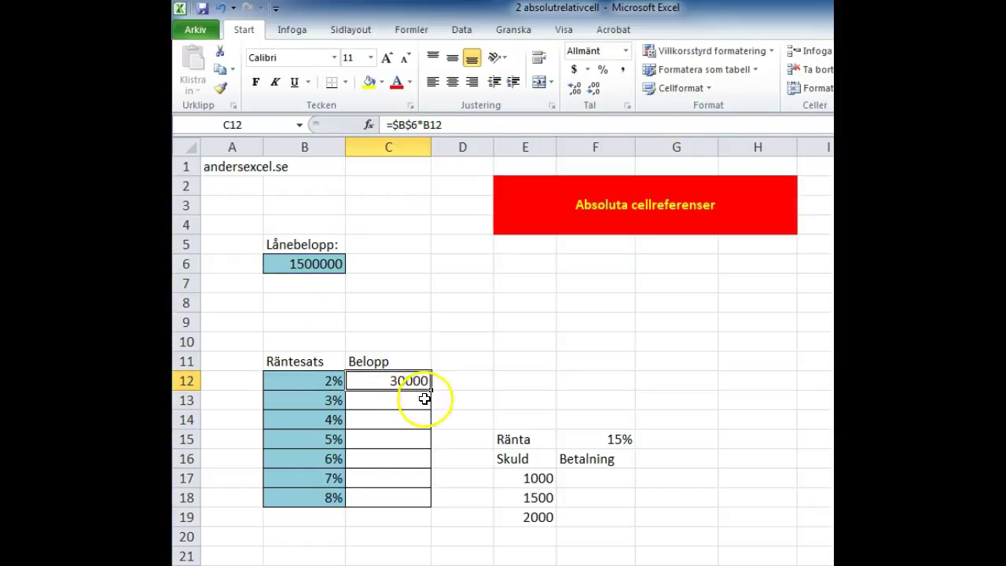
left_click_drag(432, 390, 439, 504)
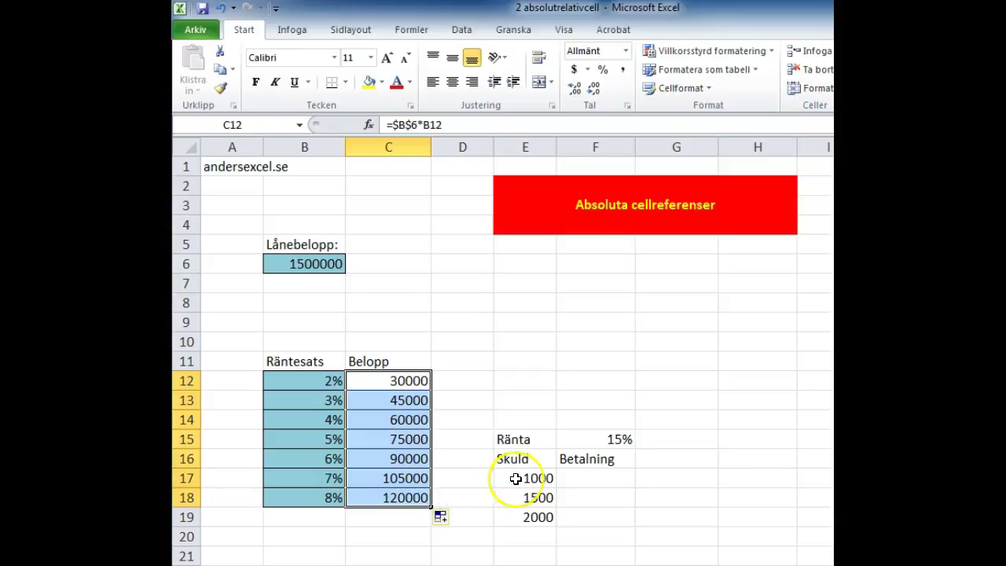
Enter the payment formula =E17*F15 in F17 and fill it down to F19
left_click(586, 478)
type("=")
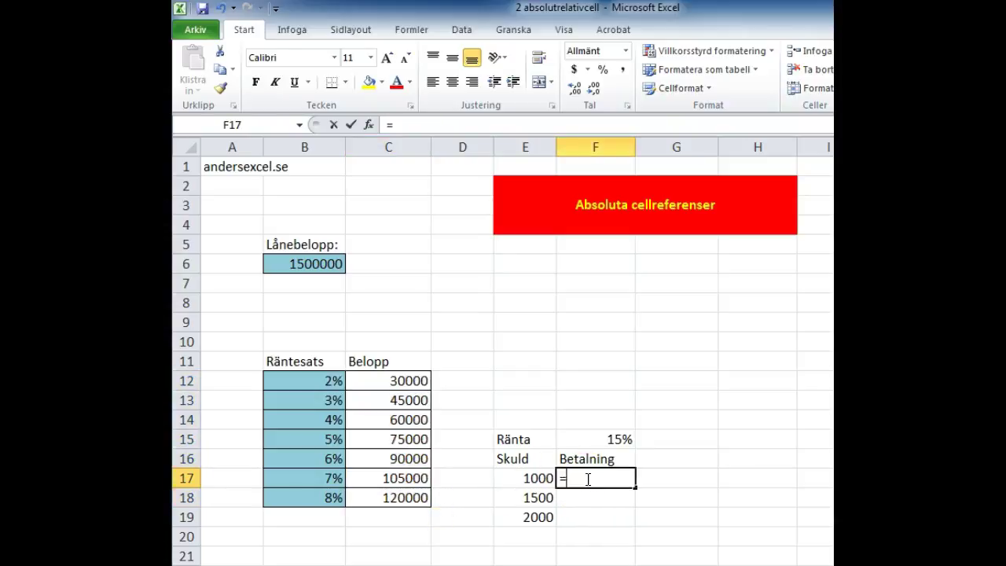
left_click(535, 478)
type("*")
left_click(614, 437)
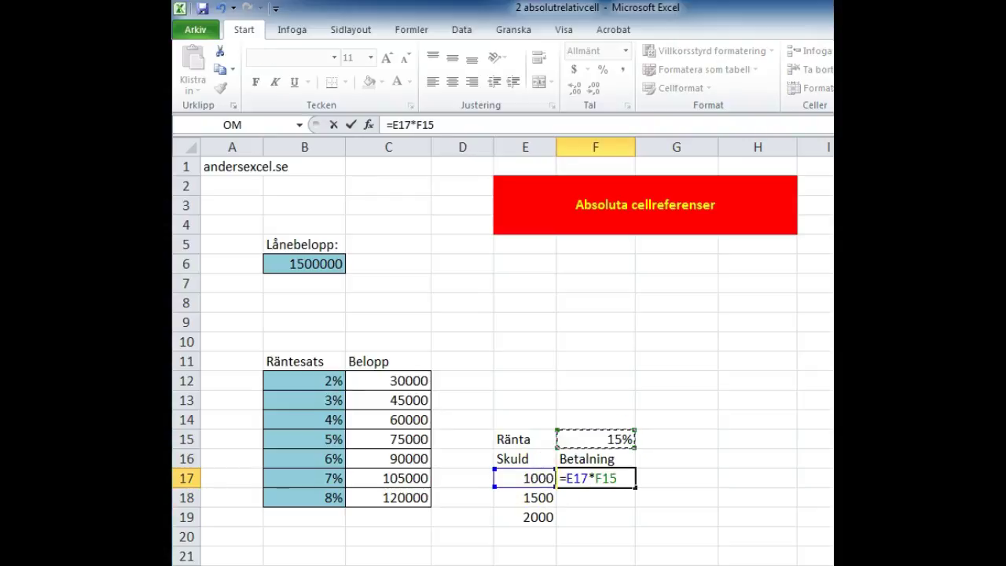
key("ctrl+Return")
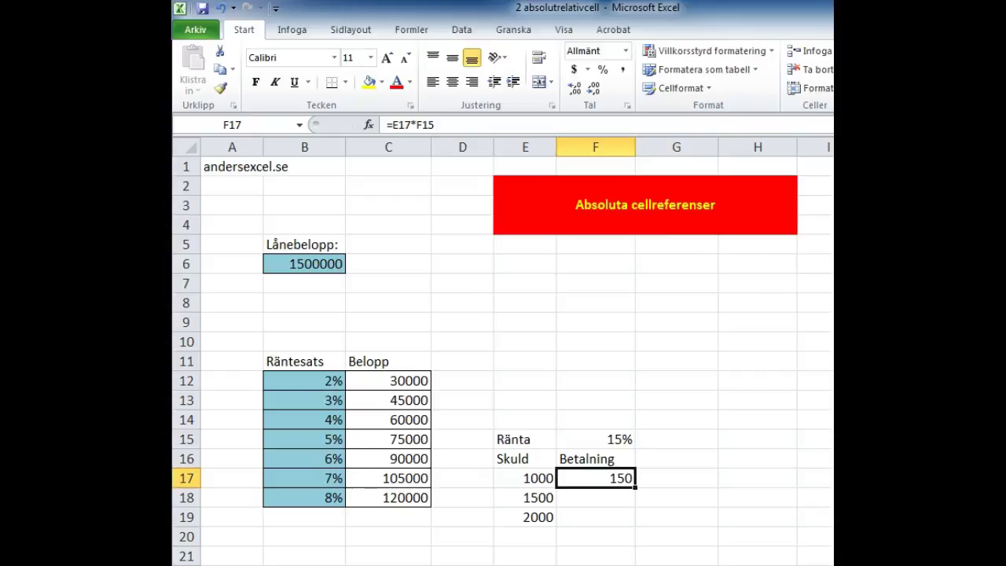
left_click_drag(636, 489, 629, 529)
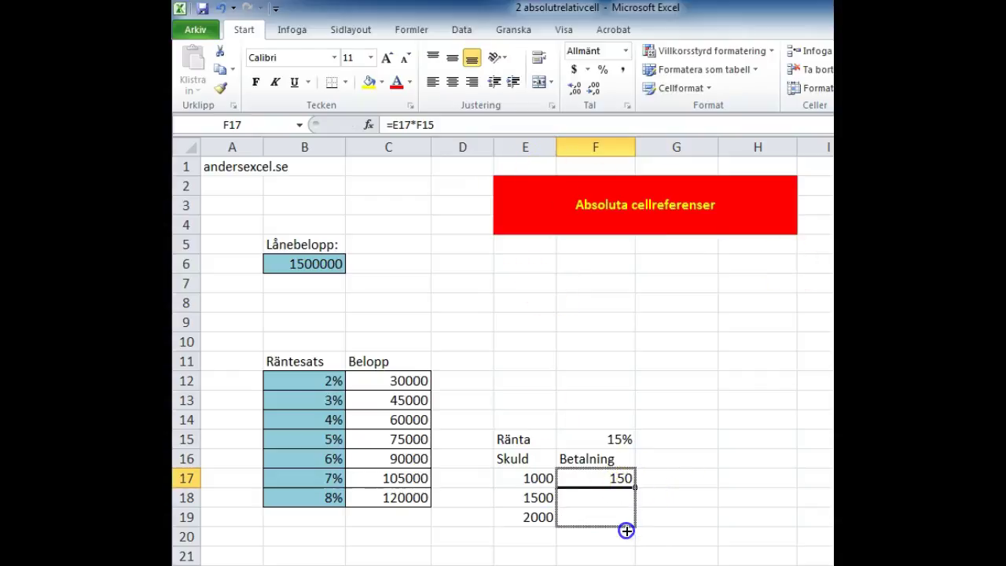
left_click(618, 479)
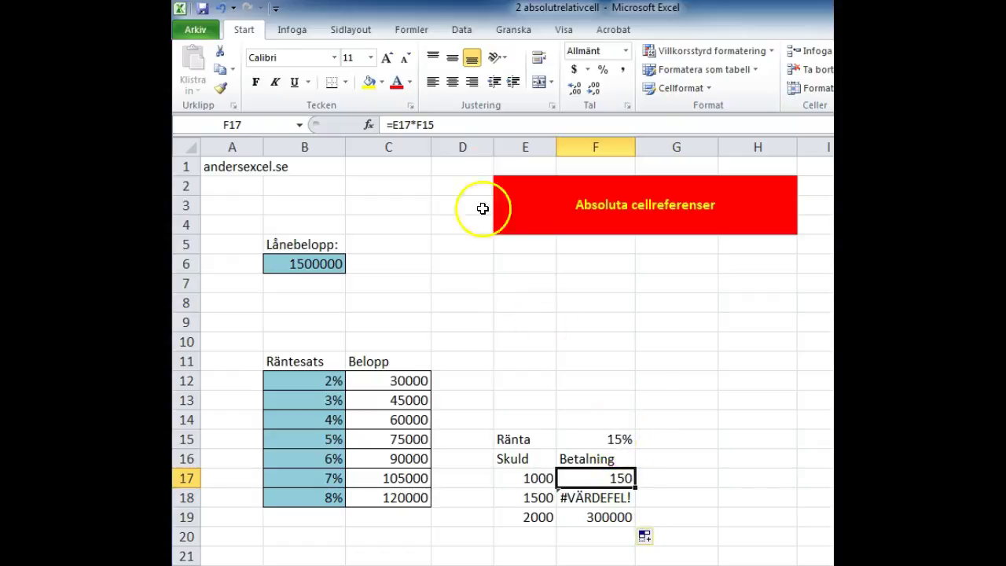
Lock the rate as =E17*$F$15 in F17 and refill it down to F19
left_click(428, 124)
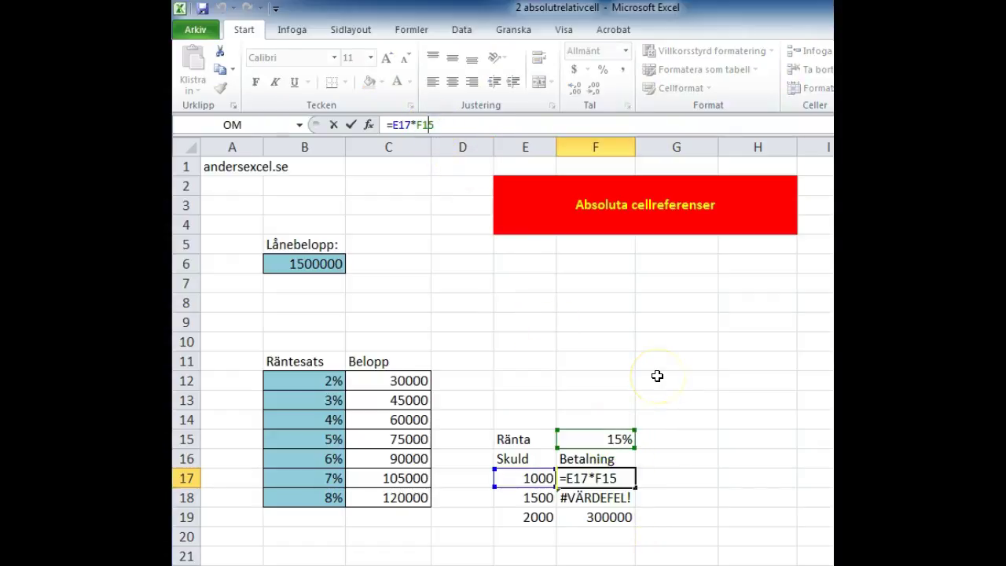
key("F4")
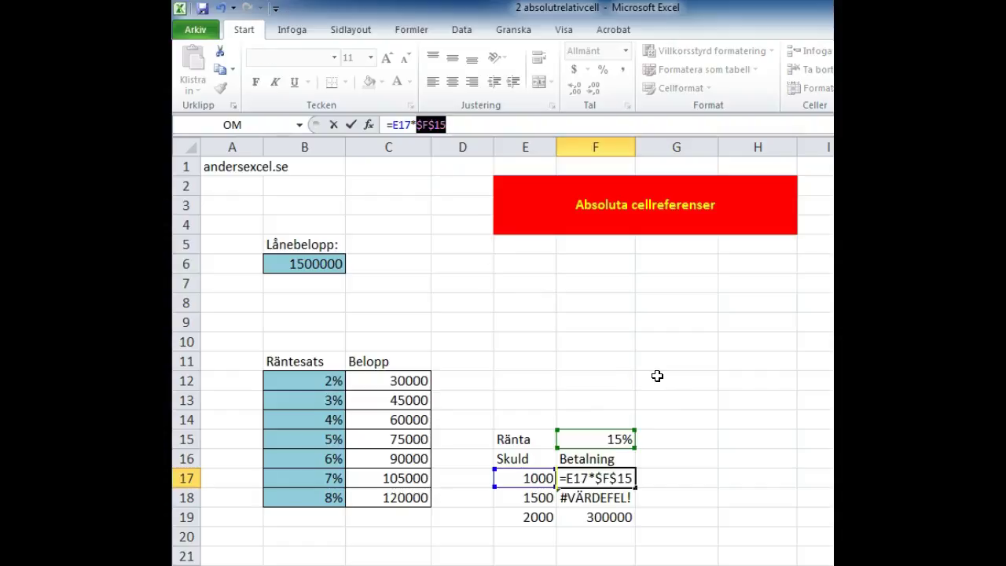
key("ctrl+Return")
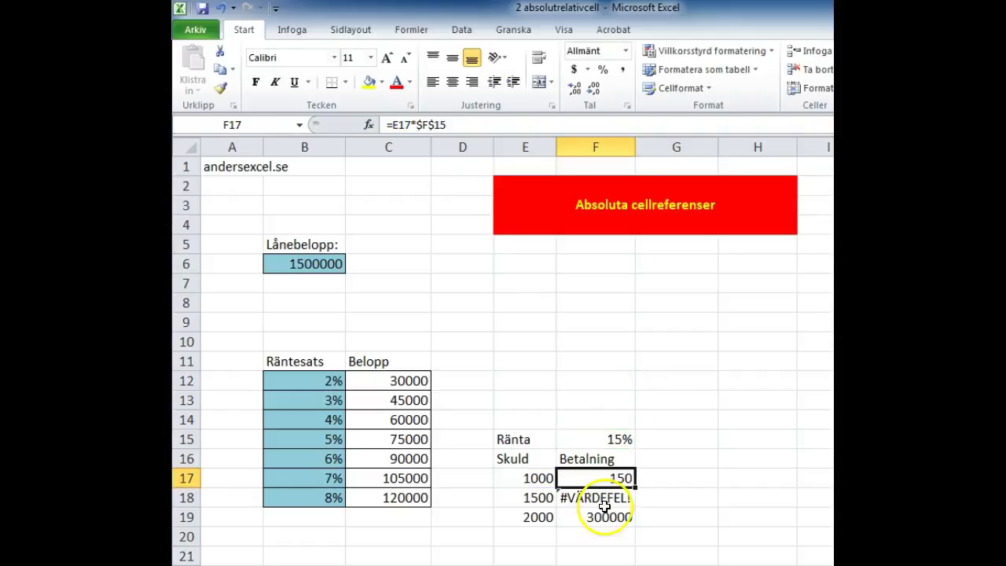
left_click_drag(637, 488, 631, 517)
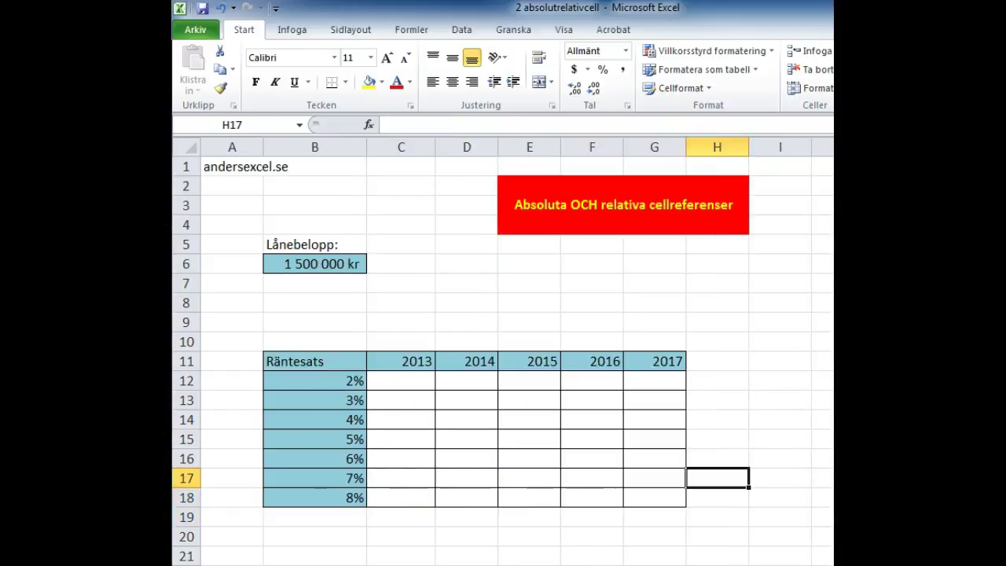
Enter =$B$6*B12 in C12, the 2013 cell for the 2% rate, showing 30000
left_click(409, 381)
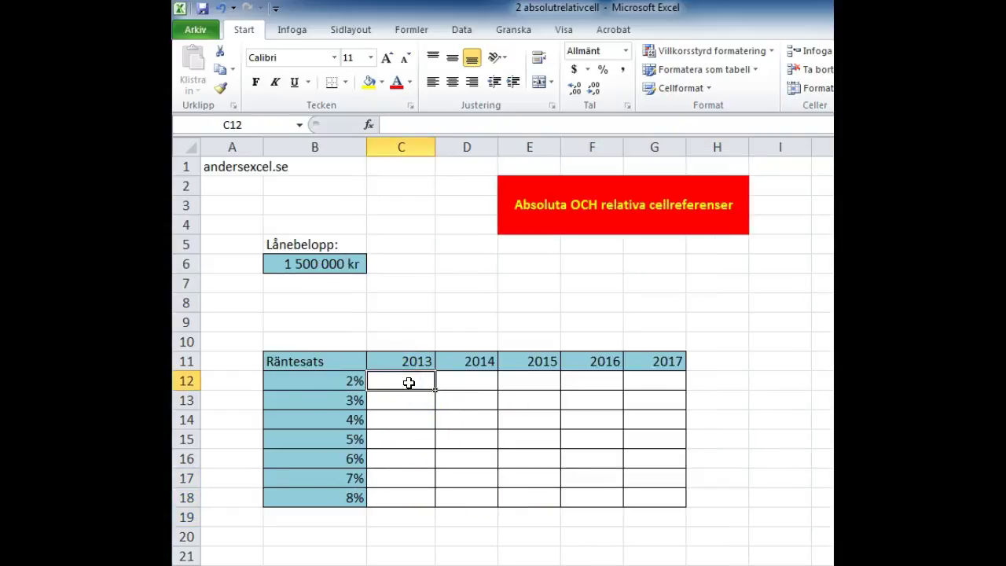
type("=")
left_click(337, 264)
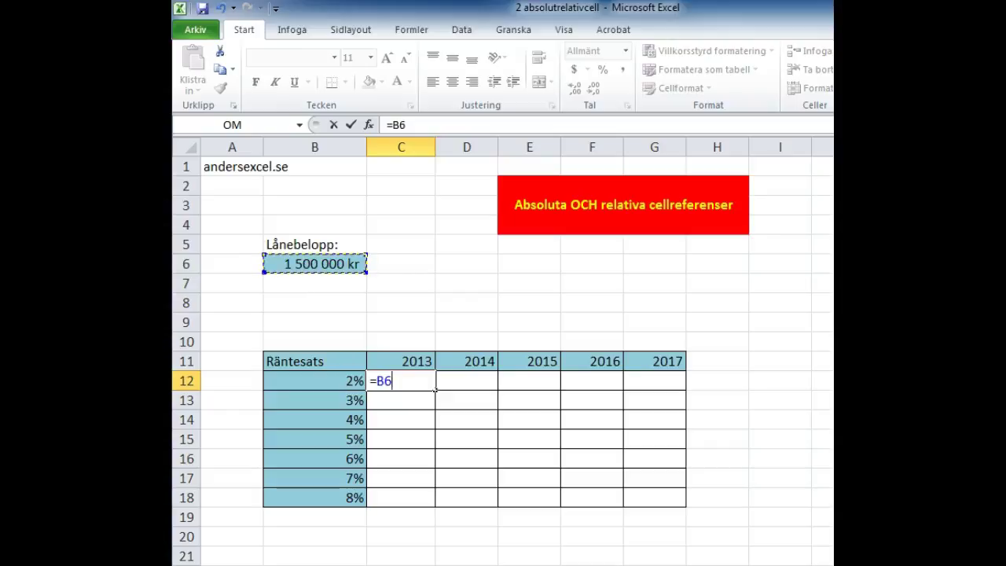
key("F4")
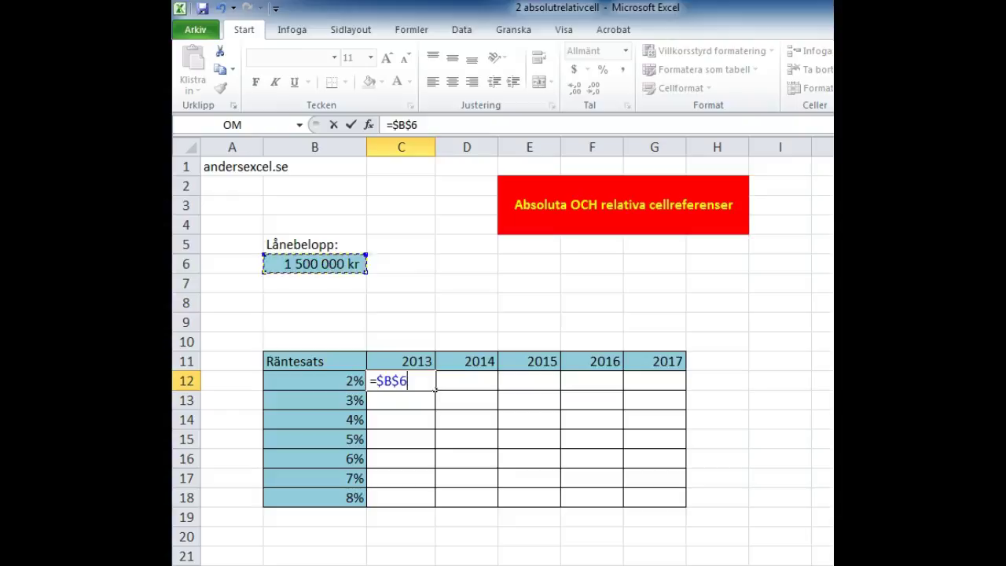
type("*")
left_click(342, 384)
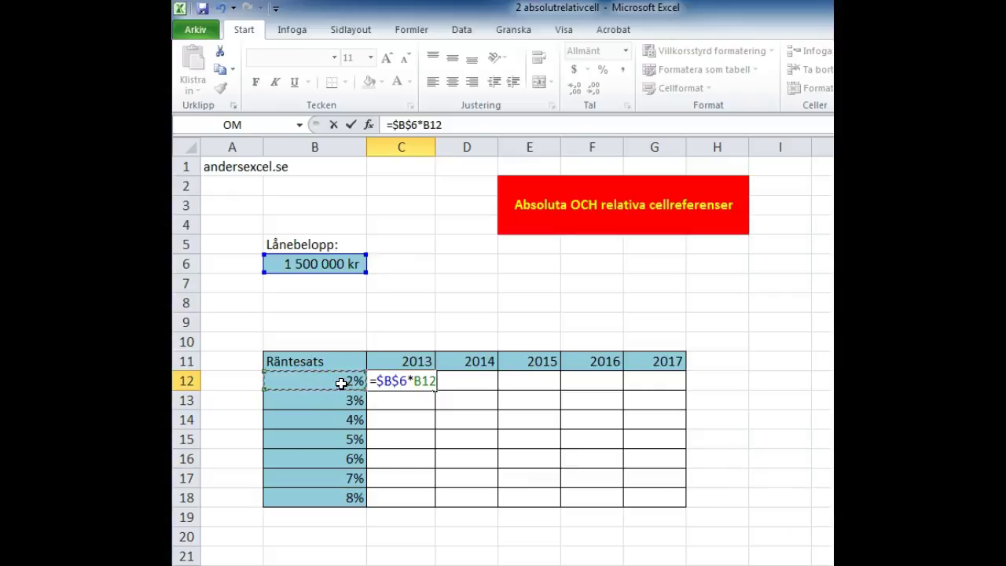
key("ctrl+Return")
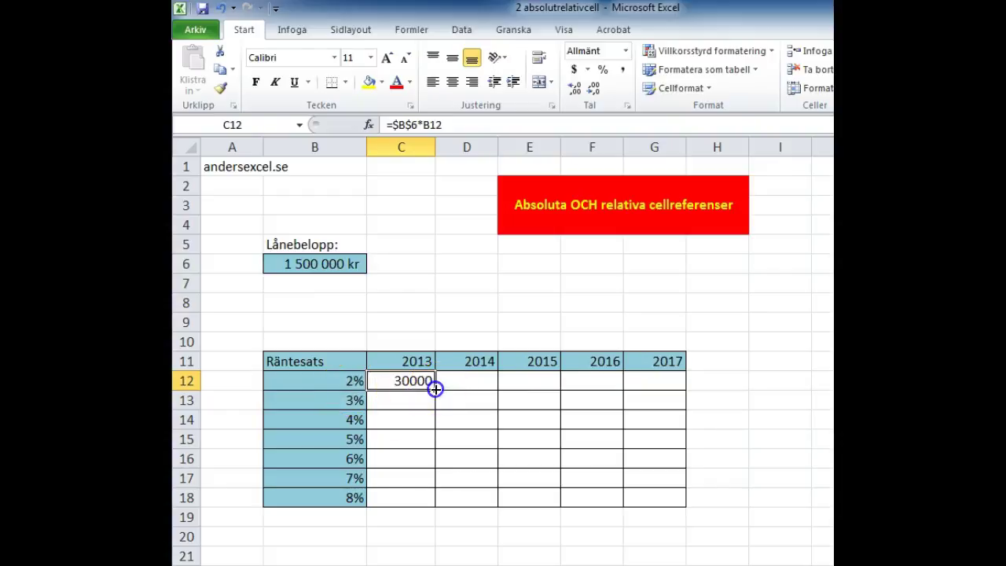
mouse_move(434, 389)
left_mouse_down()
mouse_move(436, 504)
mouse_move(676, 497)
left_mouse_up()
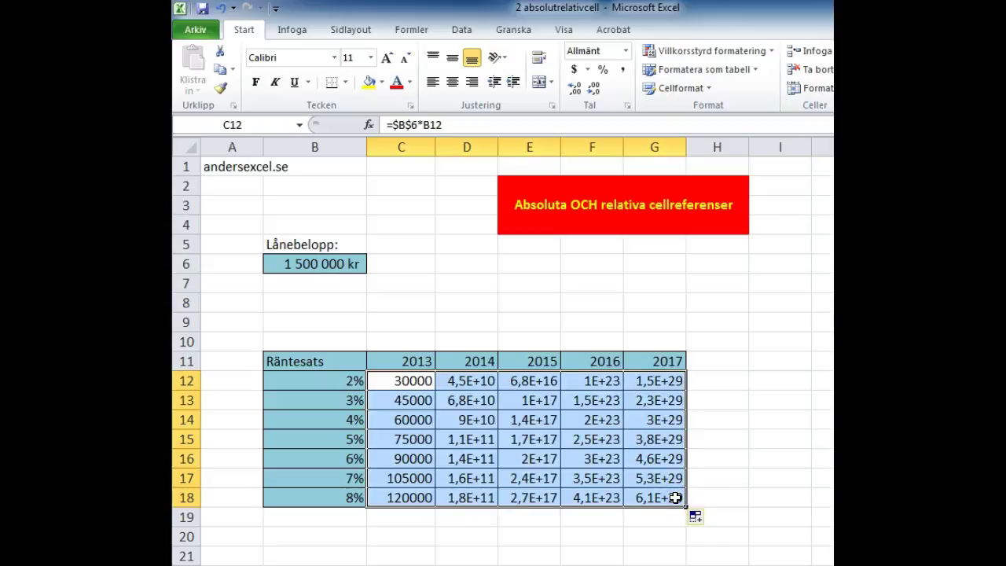
key("ctrl+z")
key("ctrl+z")
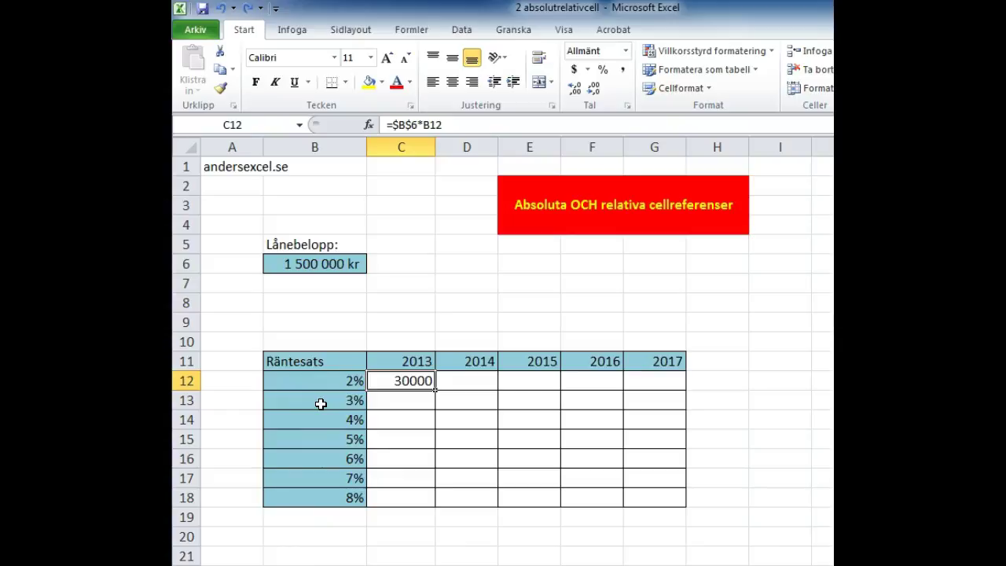
Change C12 to =$B$6*$B12 and fill it across the whole 2013–2017 grid
left_click(440, 125)
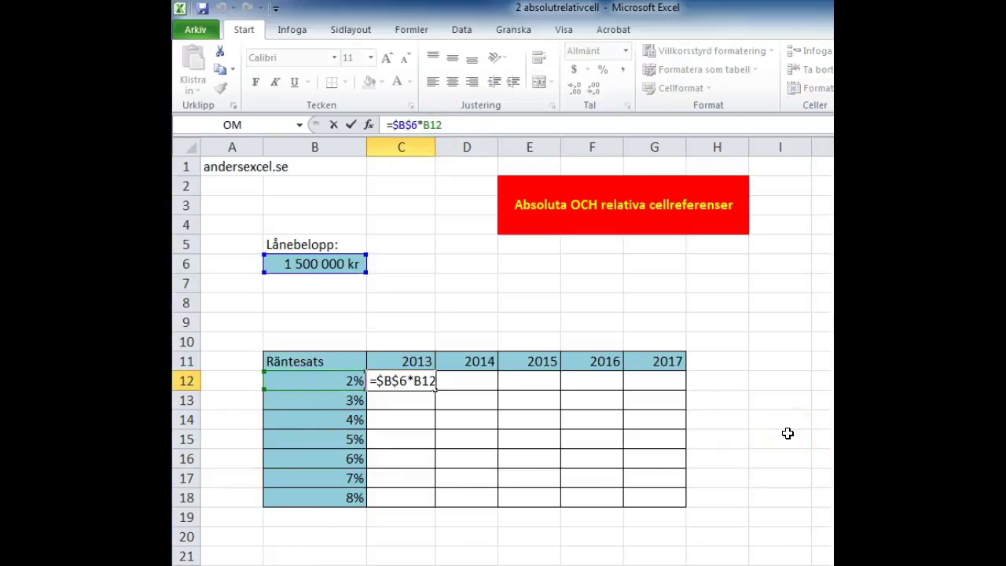
key("F4")
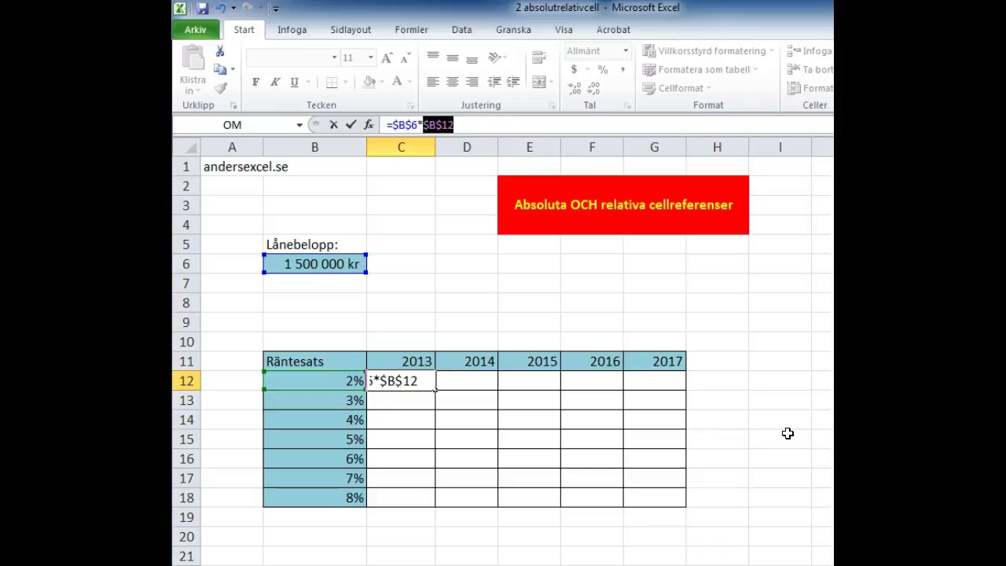
key("F4")
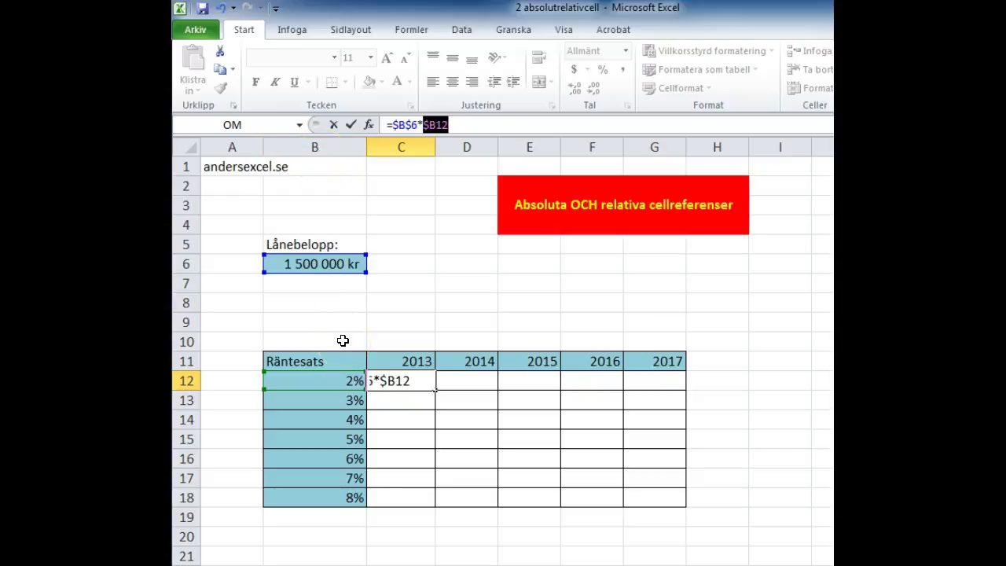
key("ctrl+Return")
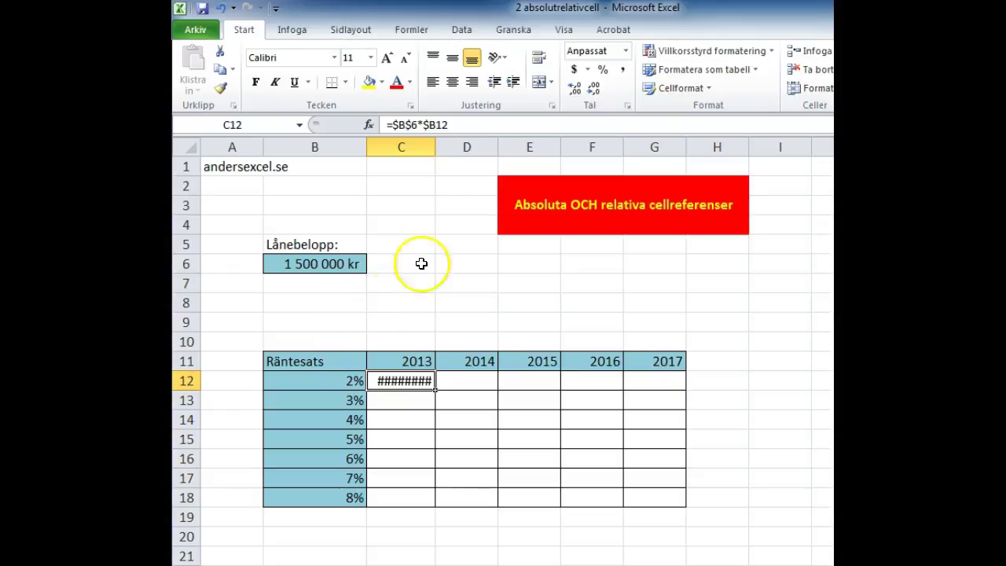
double_click(435, 140)
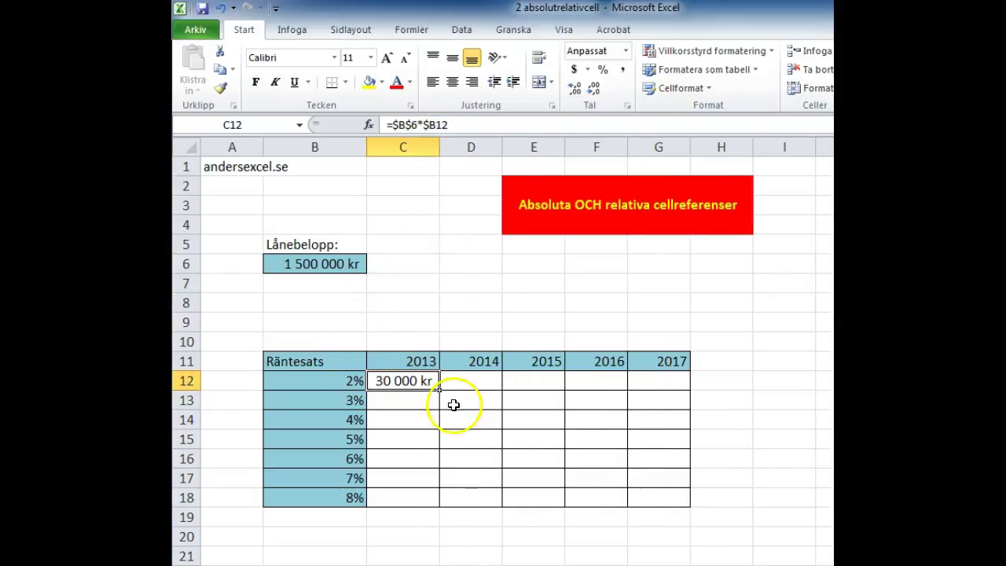
mouse_move(441, 390)
left_mouse_down()
mouse_move(444, 501)
mouse_move(681, 481)
left_mouse_up()
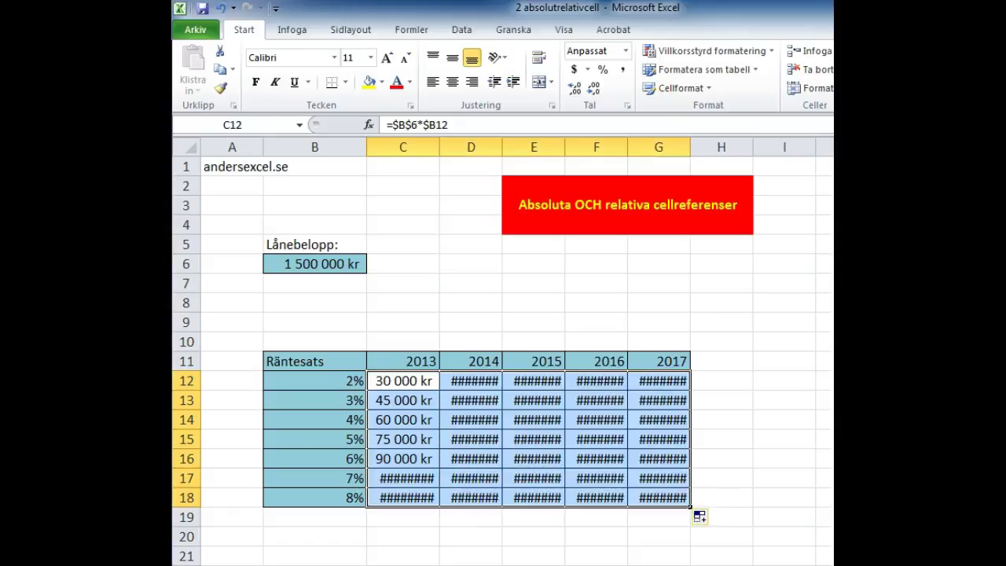
Autofit columns C through G so every amount up to 120 000 kr is readable
double_click(502, 154)
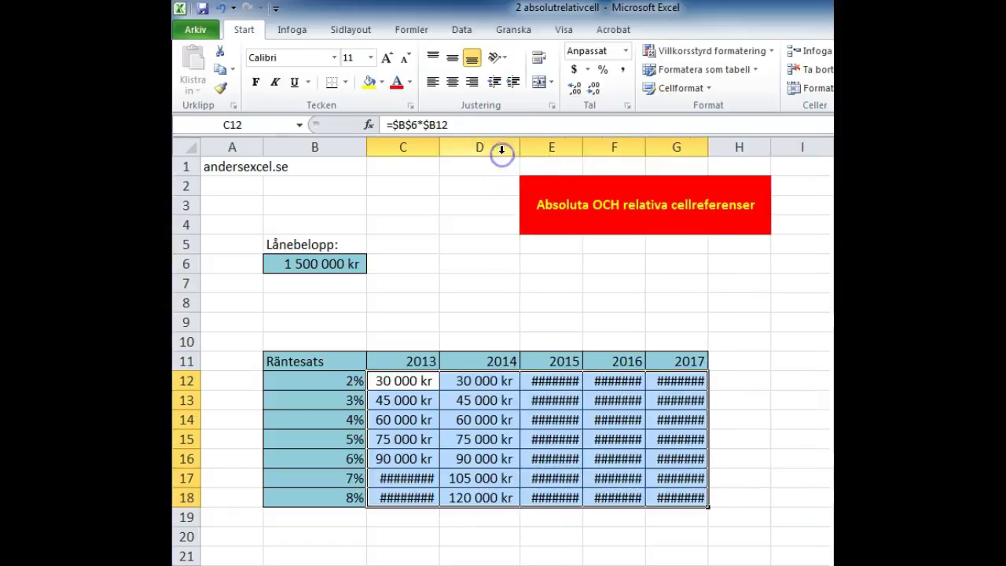
double_click(582, 152)
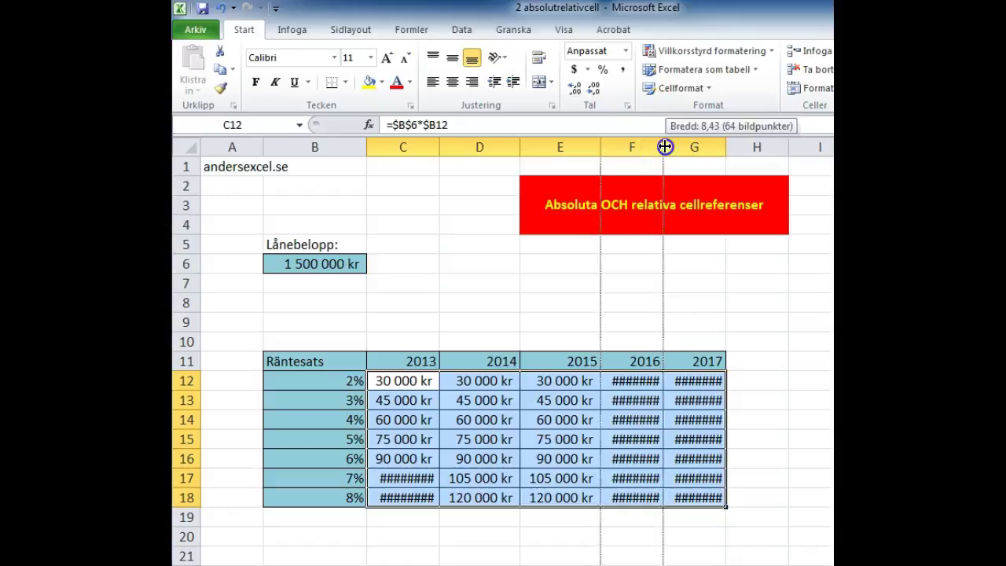
double_click(663, 147)
double_click(743, 147)
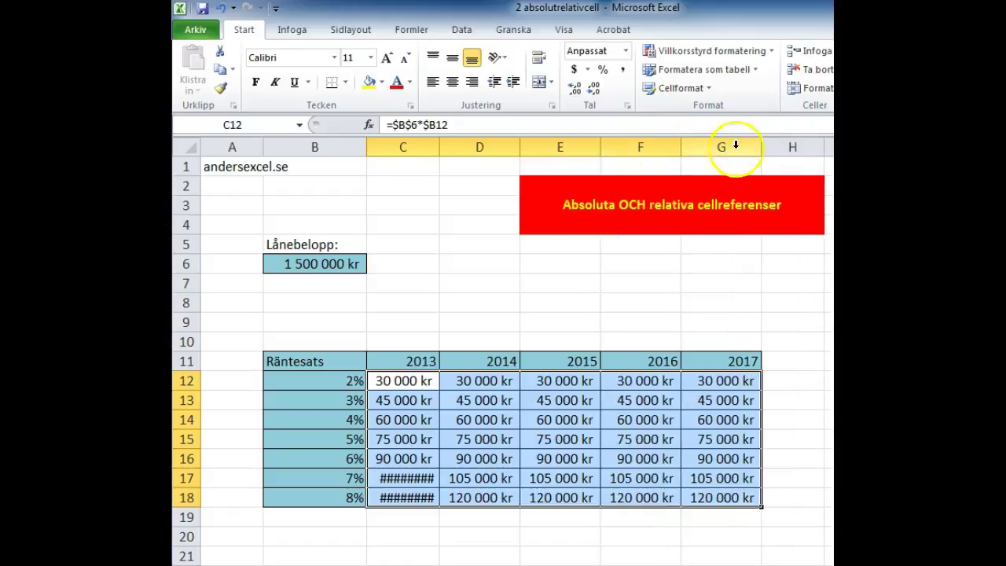
double_click(441, 147)
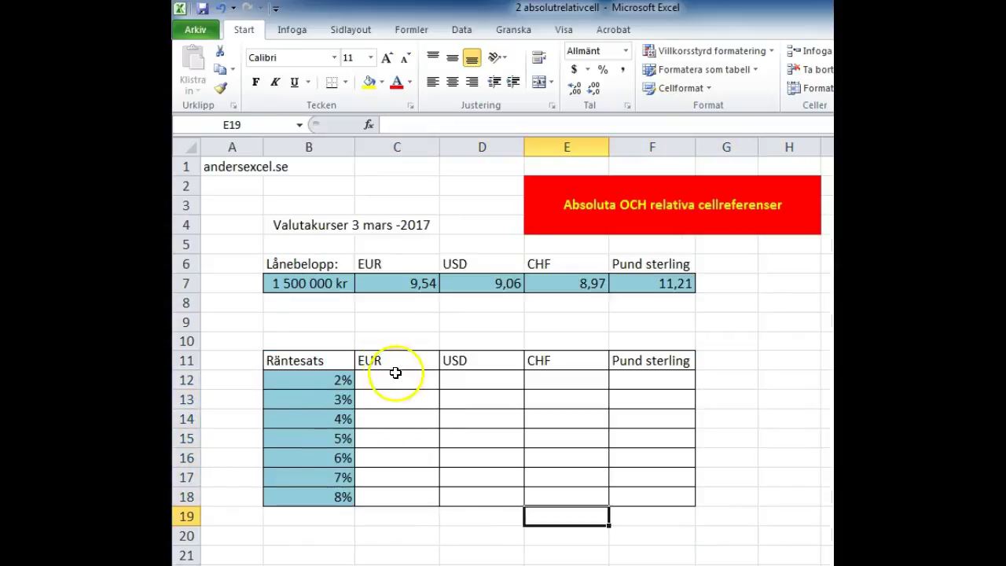
Start the C12 currency formula as =$B$7*C$7, locking the loan fully and EUR rate's row
left_click(397, 380)
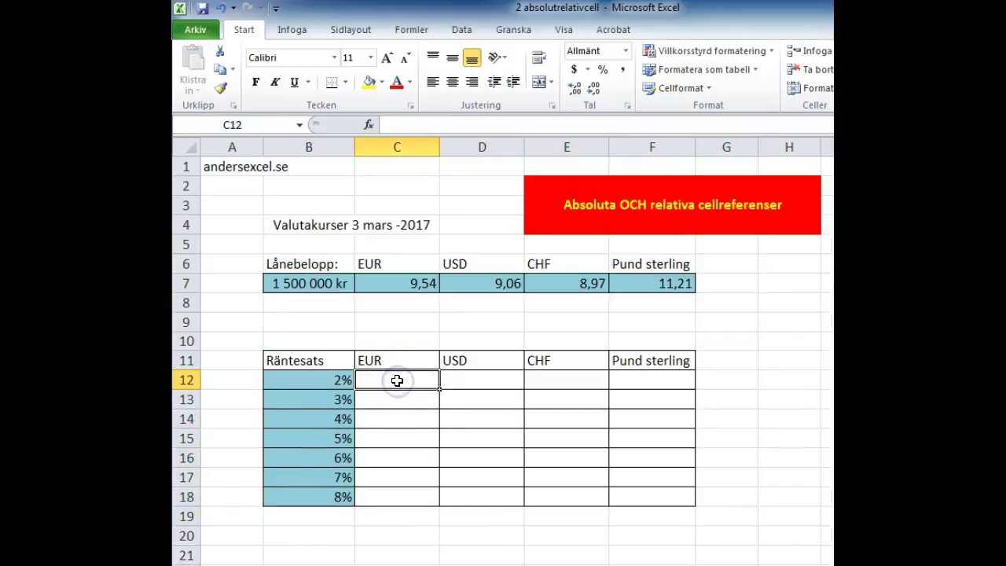
type("=")
left_click(301, 286)
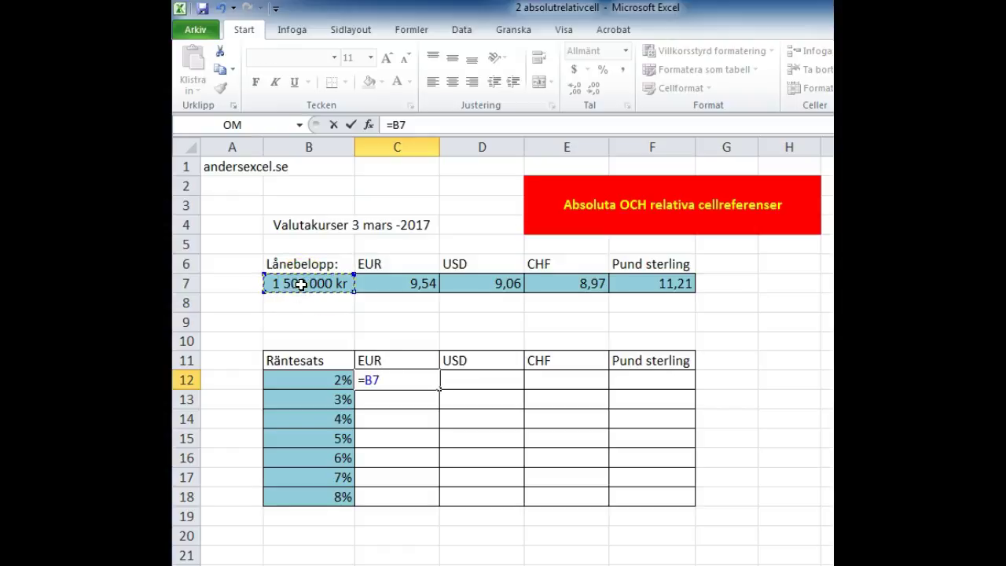
key("F4")
type("*")
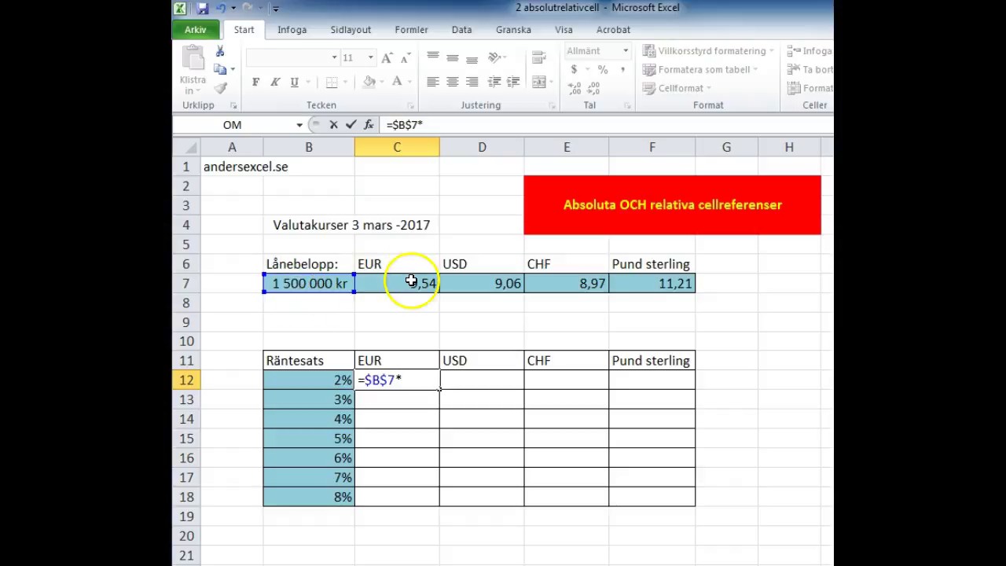
left_click(411, 281)
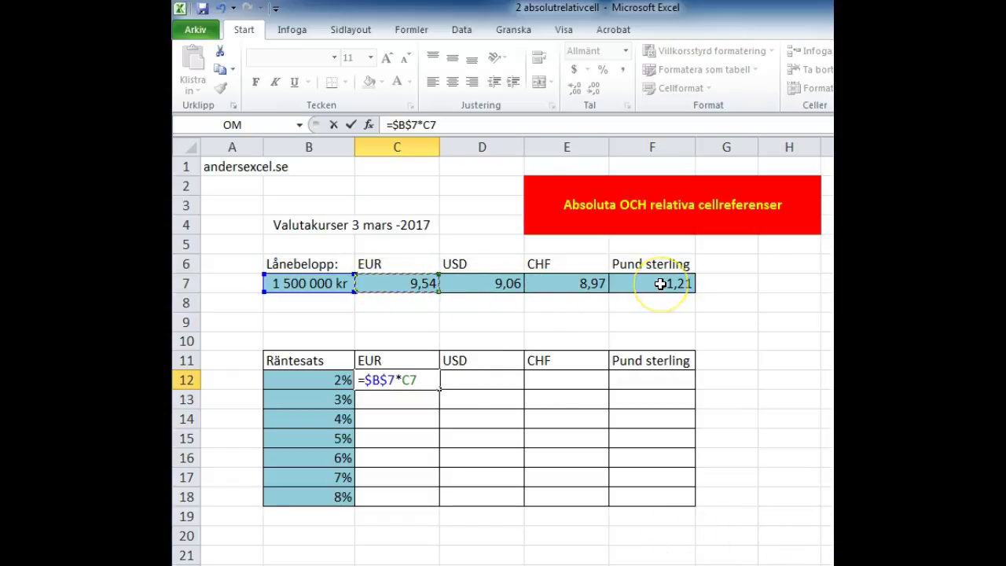
left_click(392, 280)
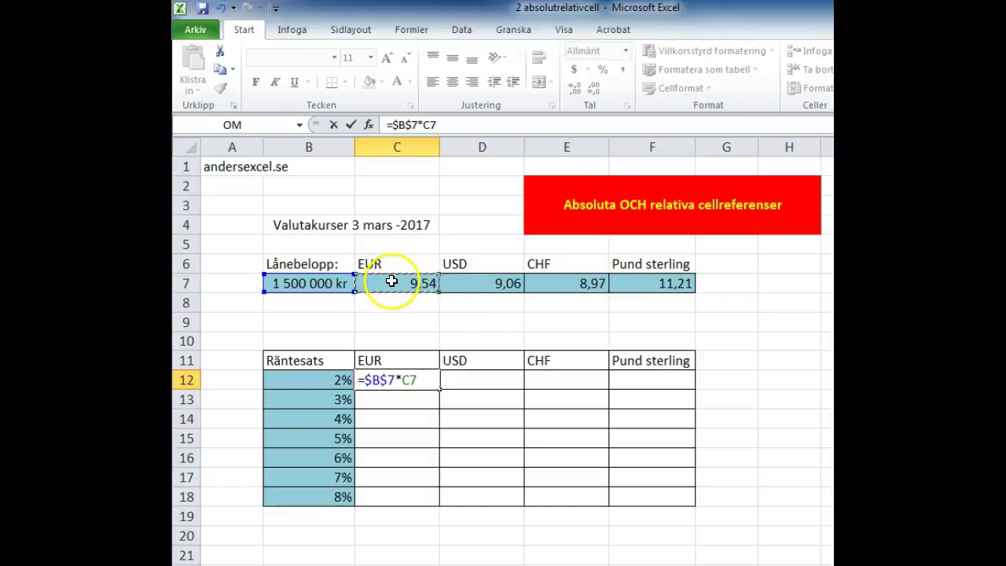
key("F4")
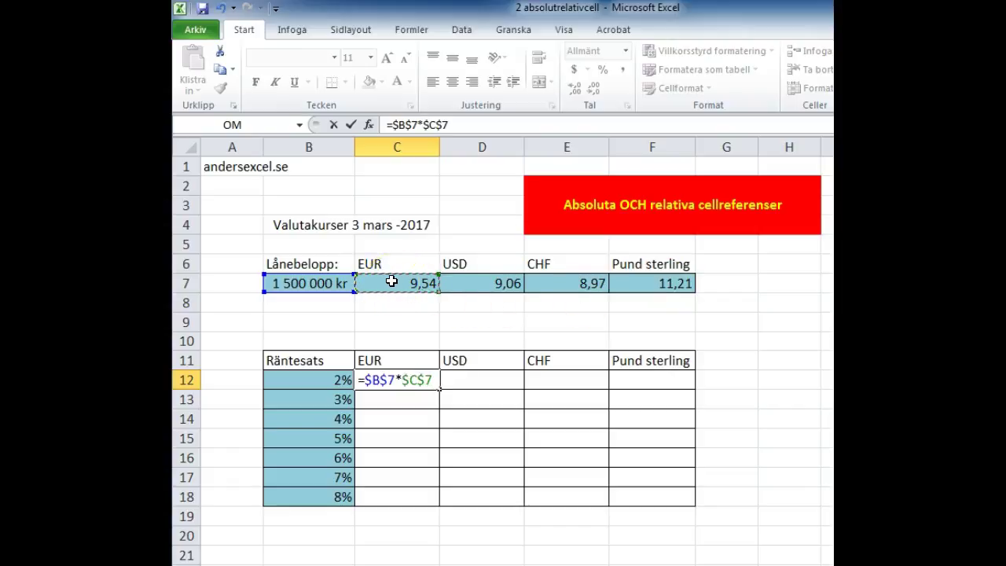
key("F4")
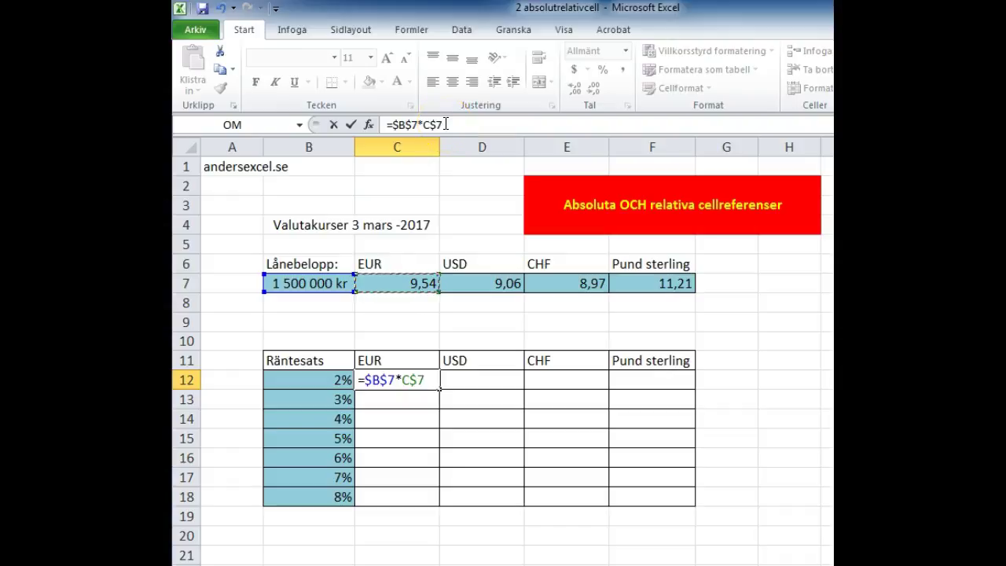
Finish it with *$B12 and fill the formula down and across the currency table
type("*")
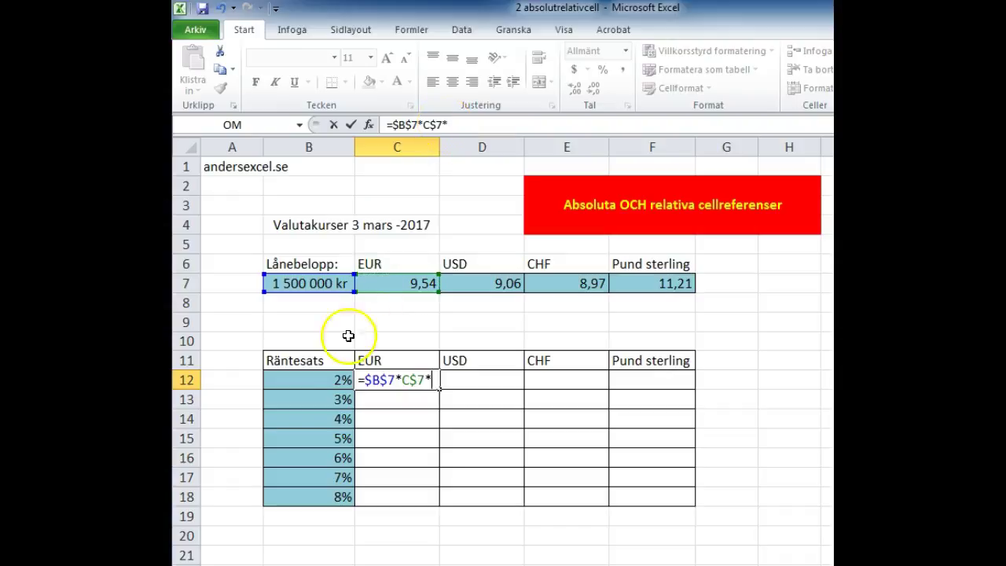
left_click(334, 378)
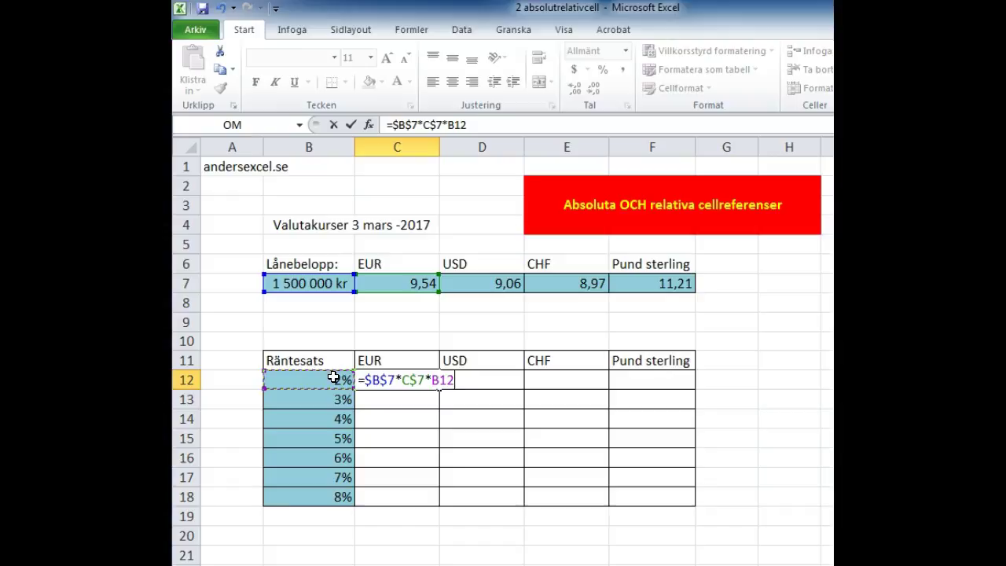
key("F4")
key("F4")
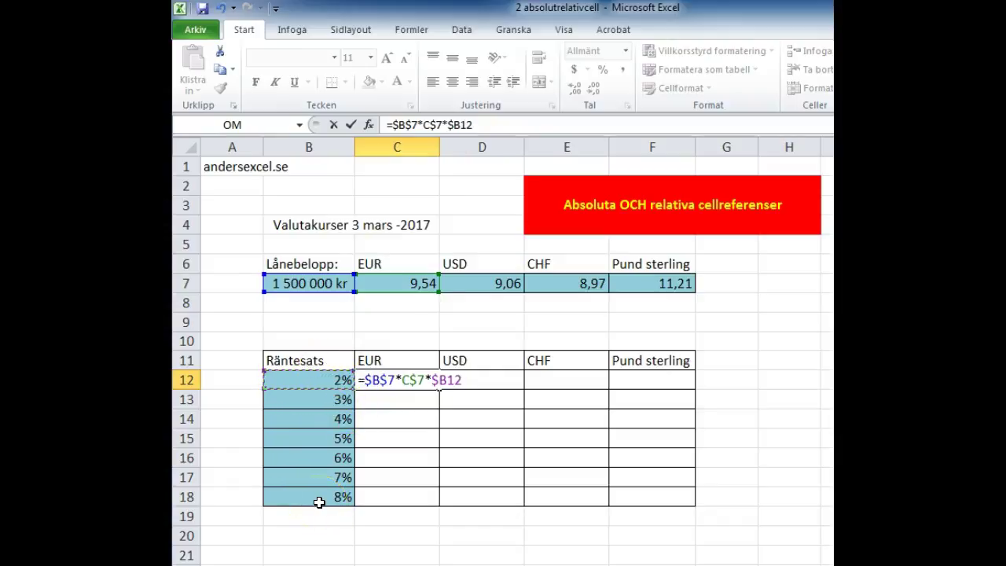
key("ctrl+Return")
mouse_move(439, 389)
left_mouse_down()
mouse_move(441, 505)
mouse_move(684, 492)
left_mouse_up()
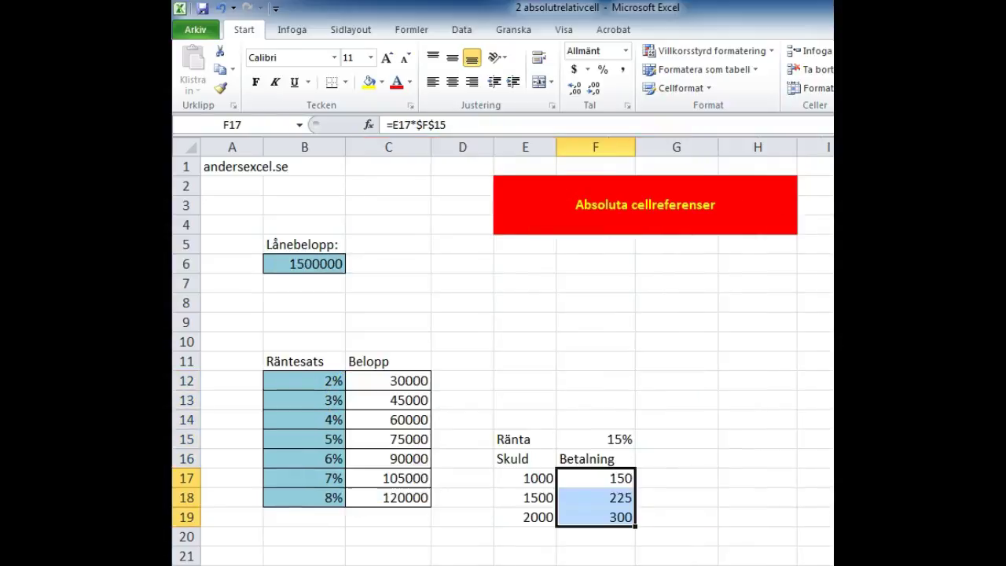
Fill C12's loan formula down to the 8% row and check the copied formula in C17
left_click(382, 381)
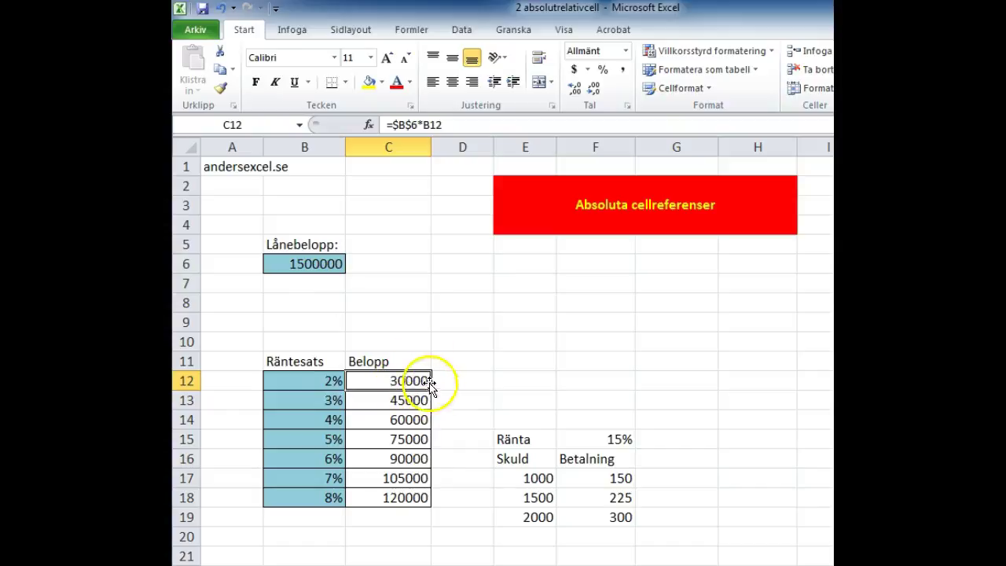
left_click_drag(431, 390, 425, 500)
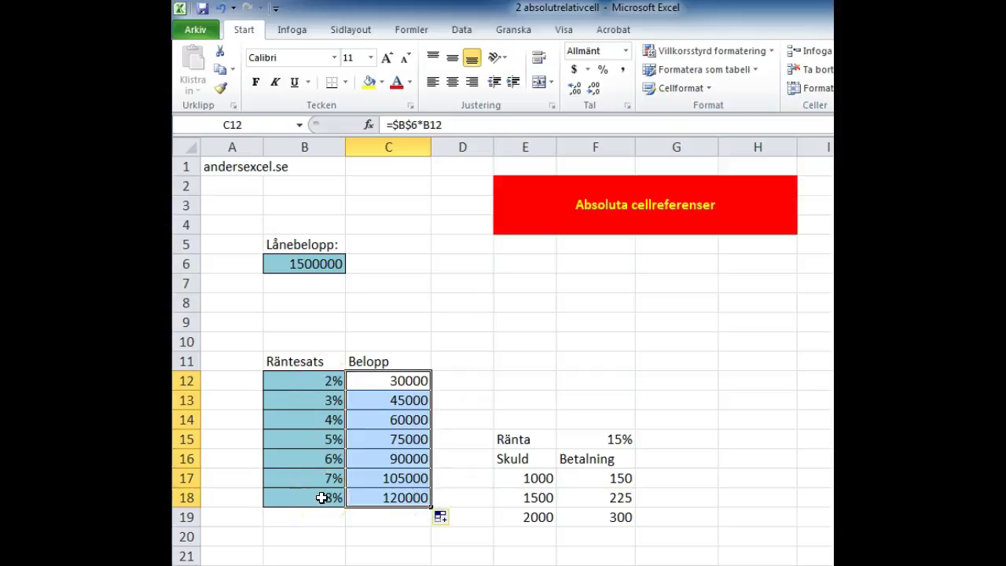
left_click(388, 477)
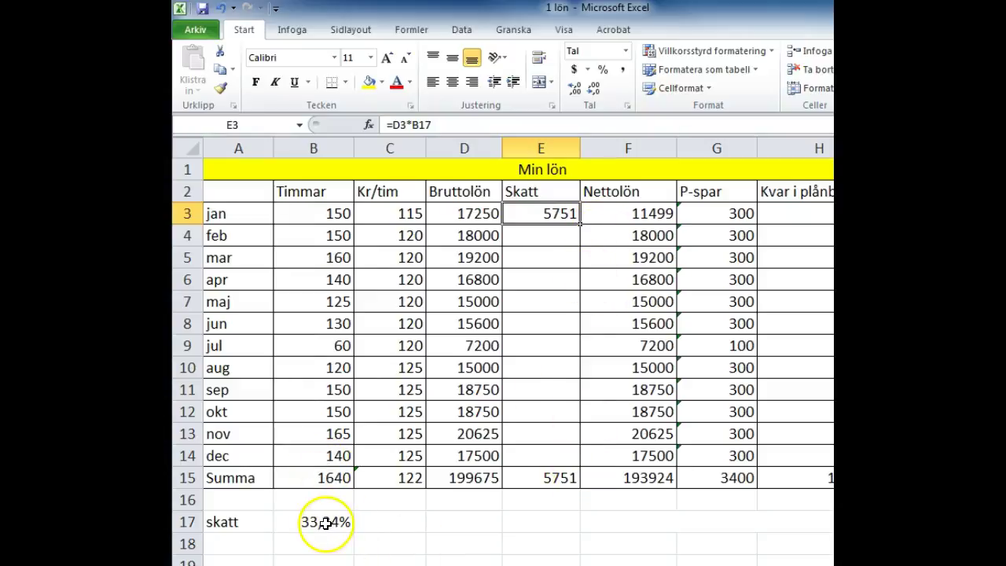
Lock January's tax as =D3*$B$17, fill it through December, and return to 2 absolutrelativcell
left_click(416, 124)
key("F4")
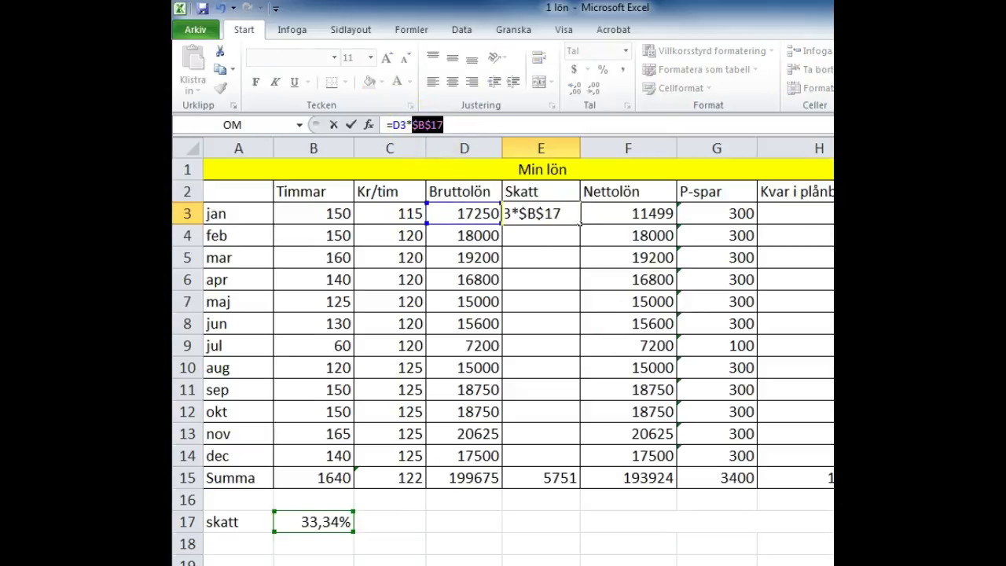
key("ctrl+Return")
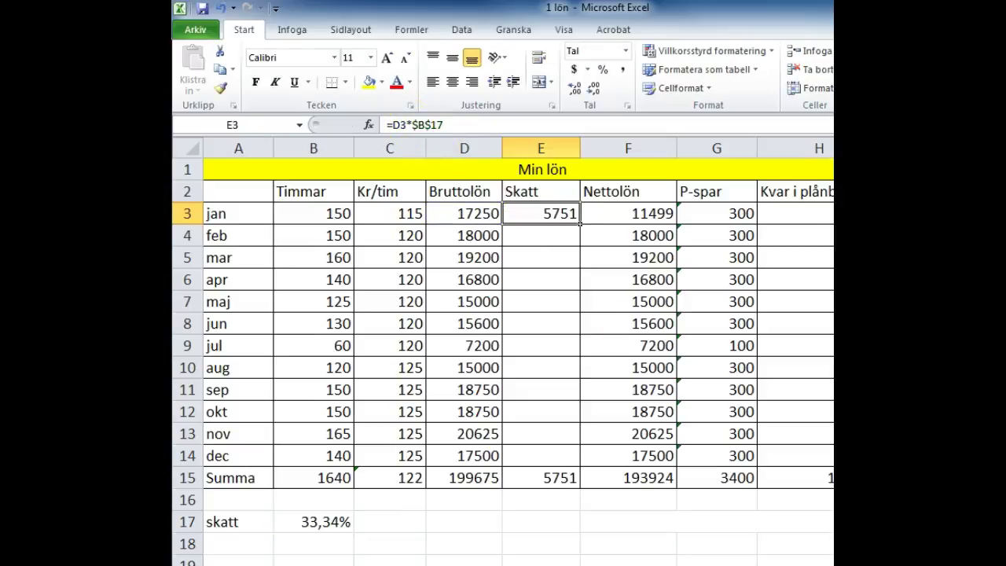
left_click_drag(579, 224, 573, 456)
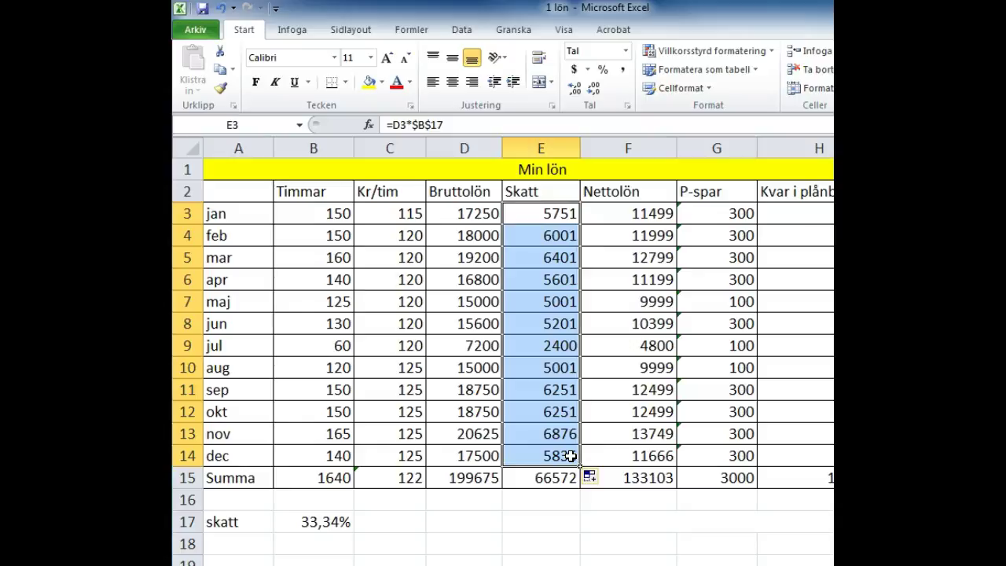
key("ctrl+Tab")
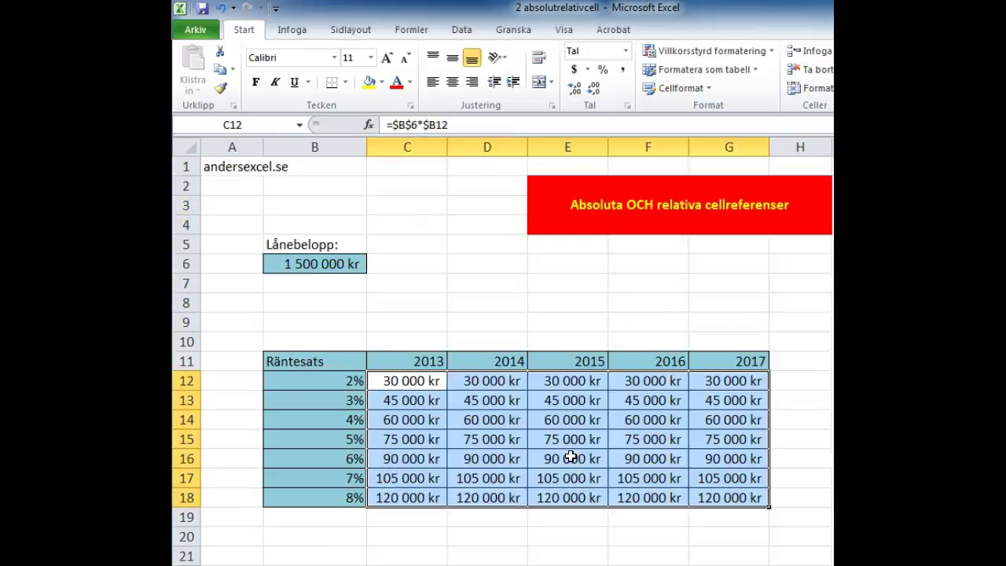